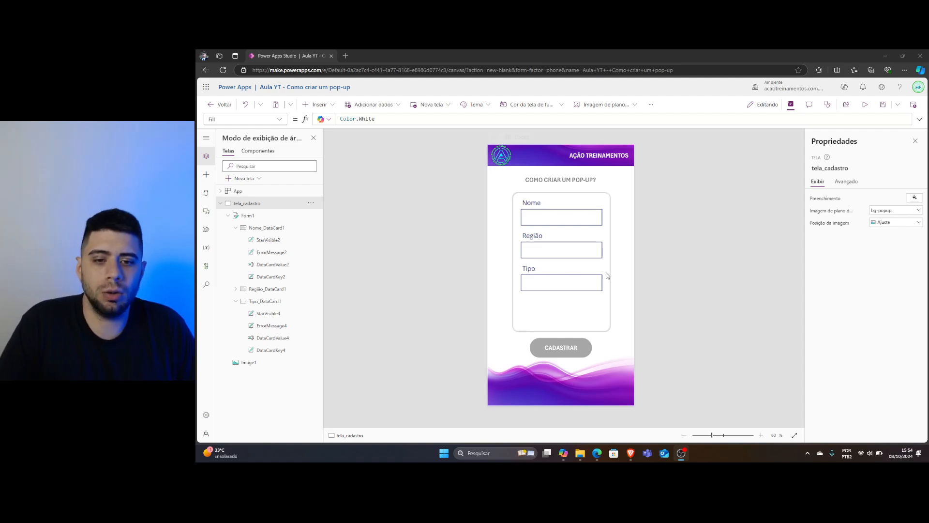
Select the tela_cadastro screen and open the list of controls that can be inserted
left_click(583, 310)
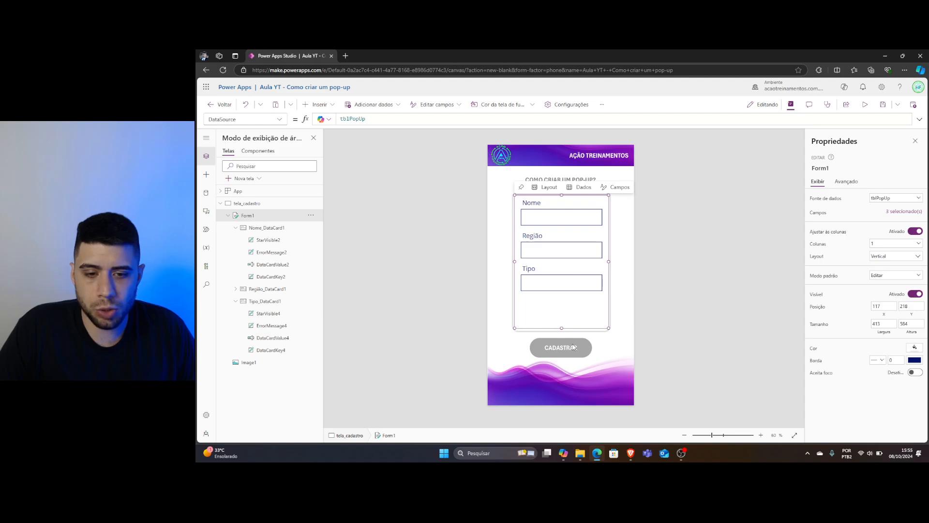
left_click(541, 359)
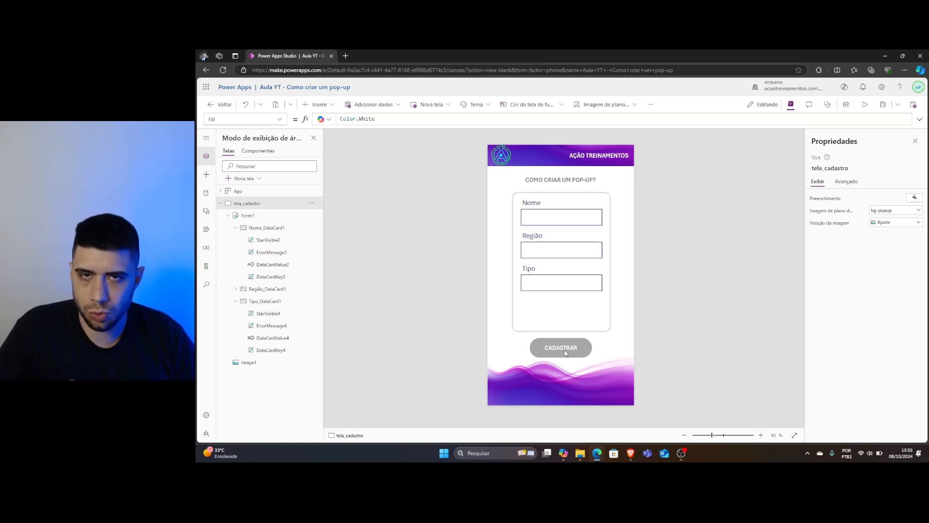
left_click(333, 109)
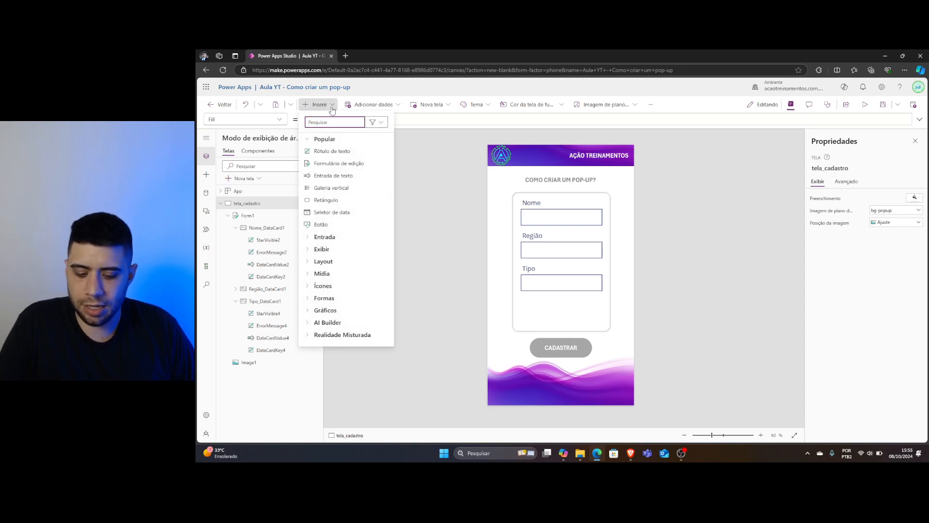
Find zoomit-7-1.zip with the Windows search, run ZoomIt.exe from the archive, and close the archive window
left_click(475, 453)
type("zoomit-7-1.zip")
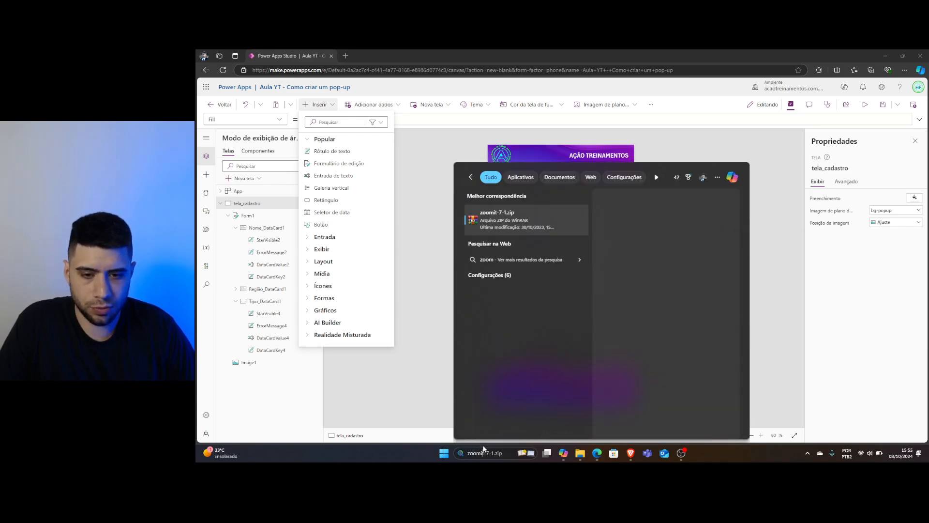
left_click(522, 225)
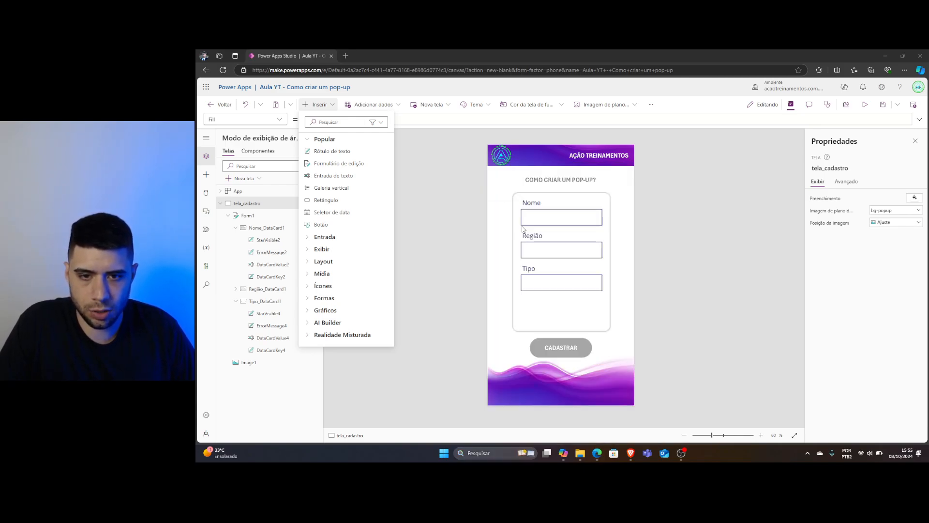
double_click(317, 220)
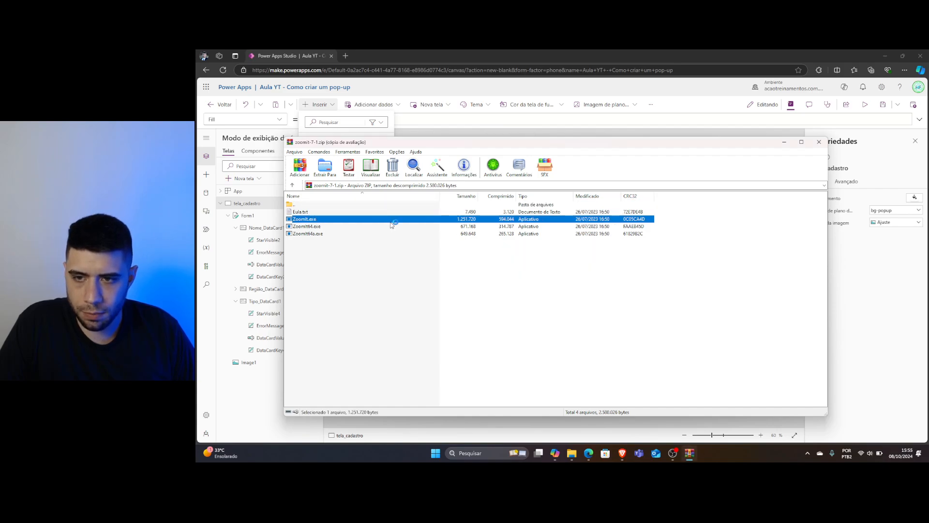
left_click(625, 249)
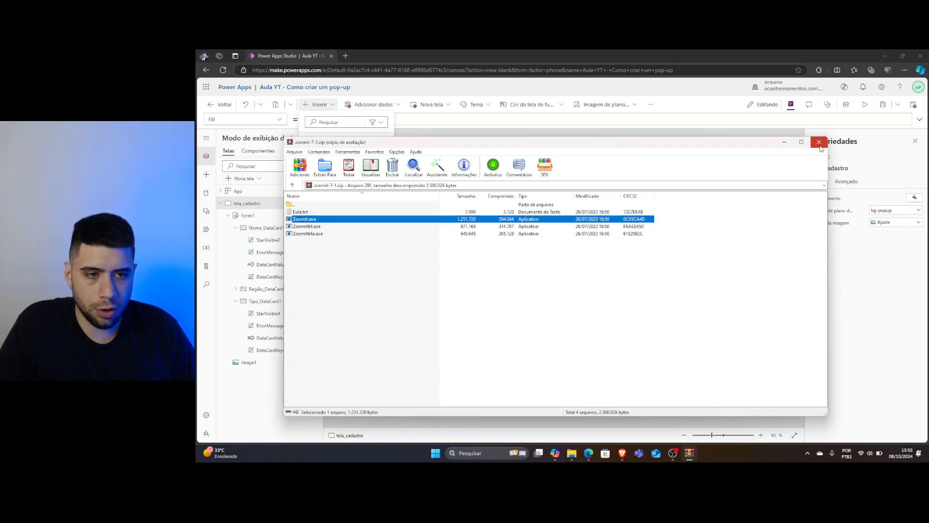
left_click(820, 145)
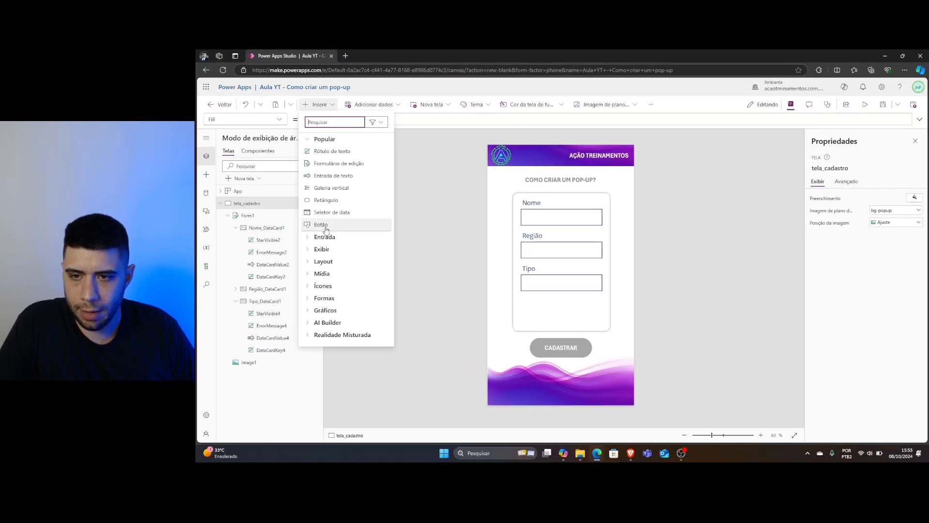
Insert a button, place it over the CADASTRAR graphic and clear its text
left_click(320, 224)
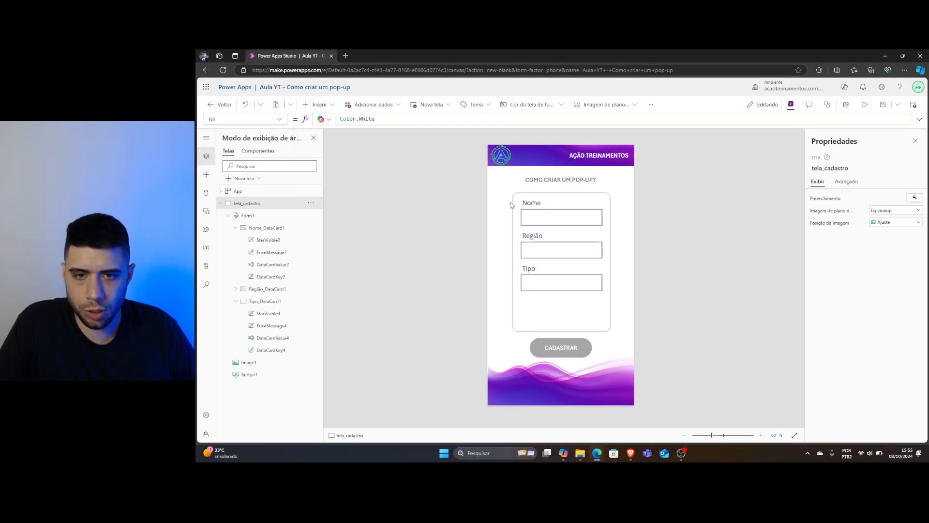
left_click_drag(527, 177, 571, 365)
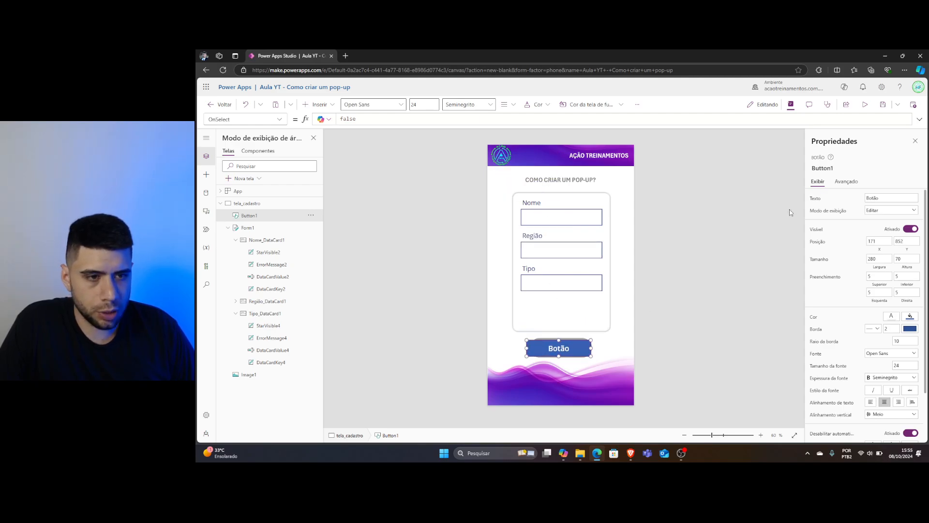
left_click(888, 197)
key("BackSpace")
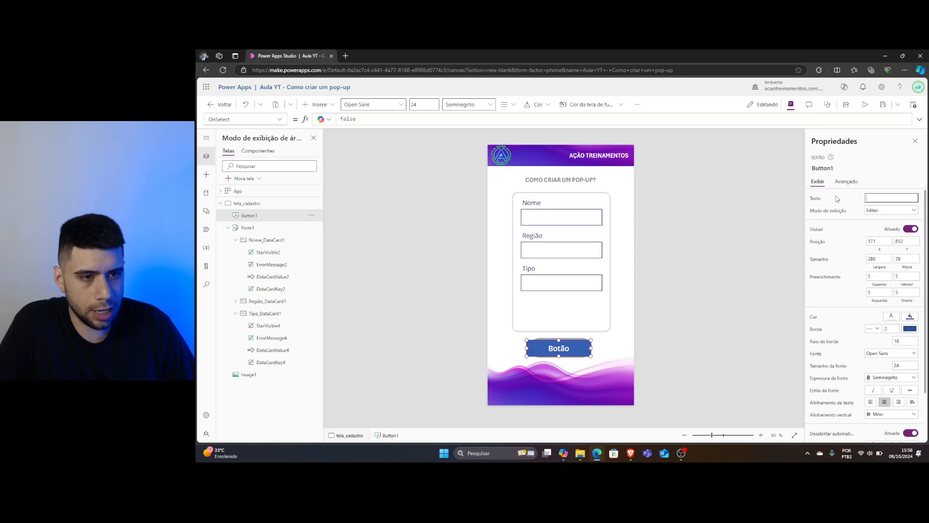
Make the button's fill transparent and set its border style to none
left_click(910, 316)
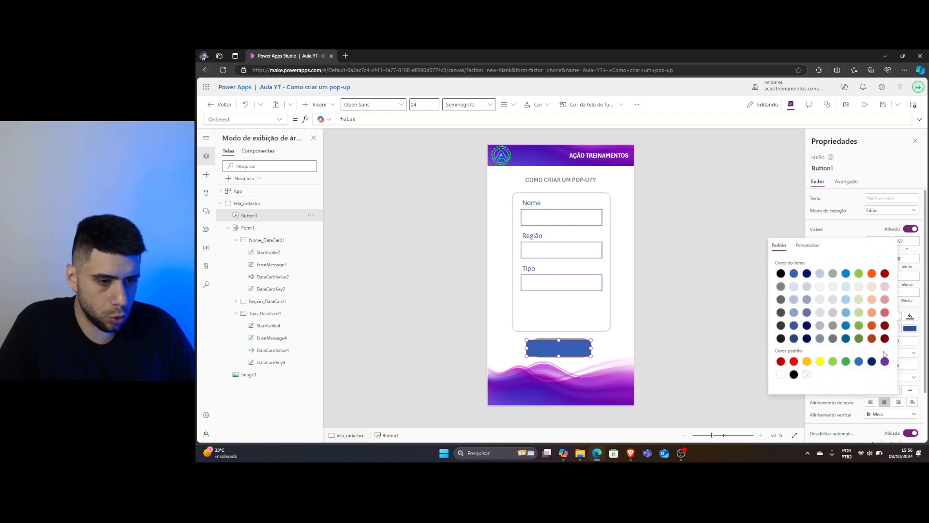
left_click(807, 374)
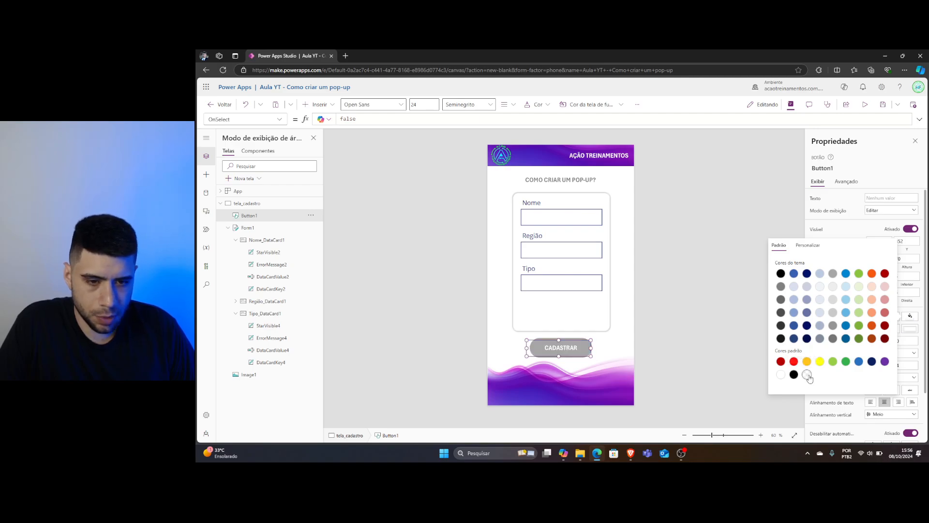
left_click(859, 232)
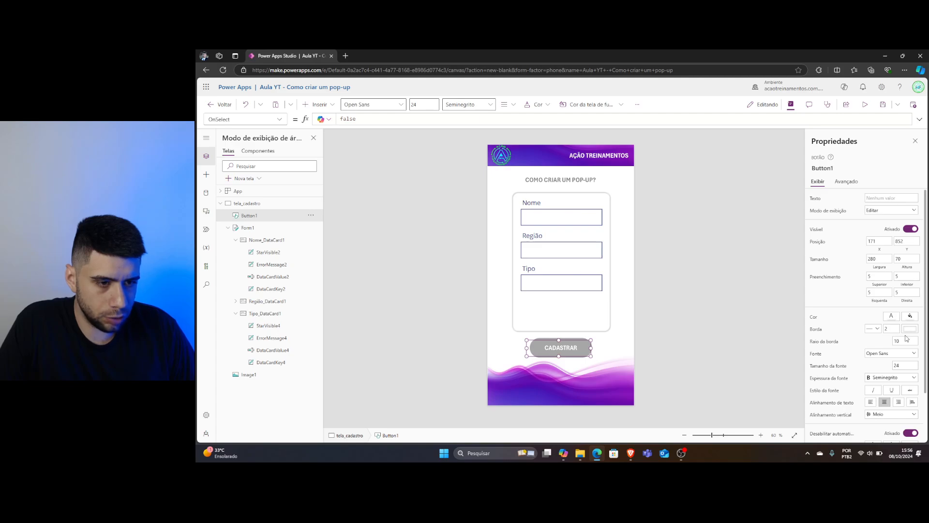
left_click(877, 329)
left_click(869, 356)
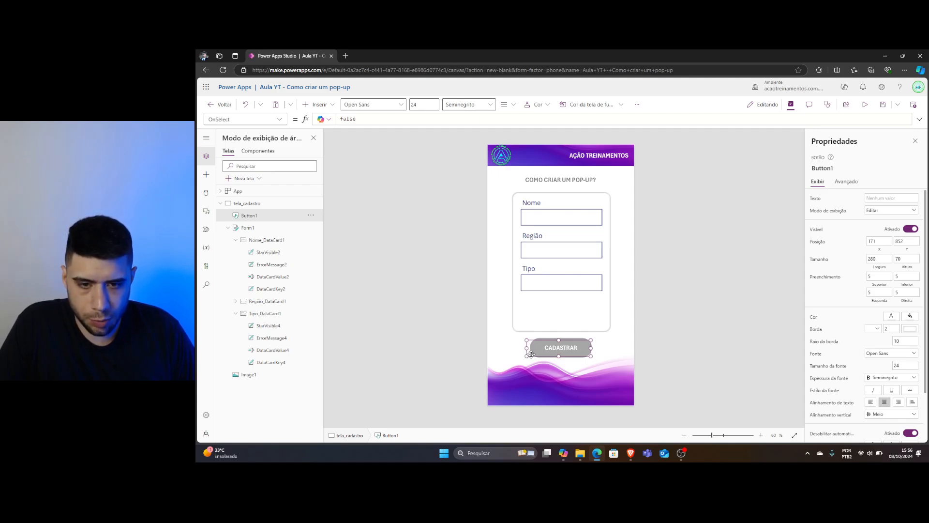
Fit the transparent button inside the CADASTRAR graphic at about 228 × 68, and select the tela_cadastro screen
left_click_drag(531, 354, 586, 349)
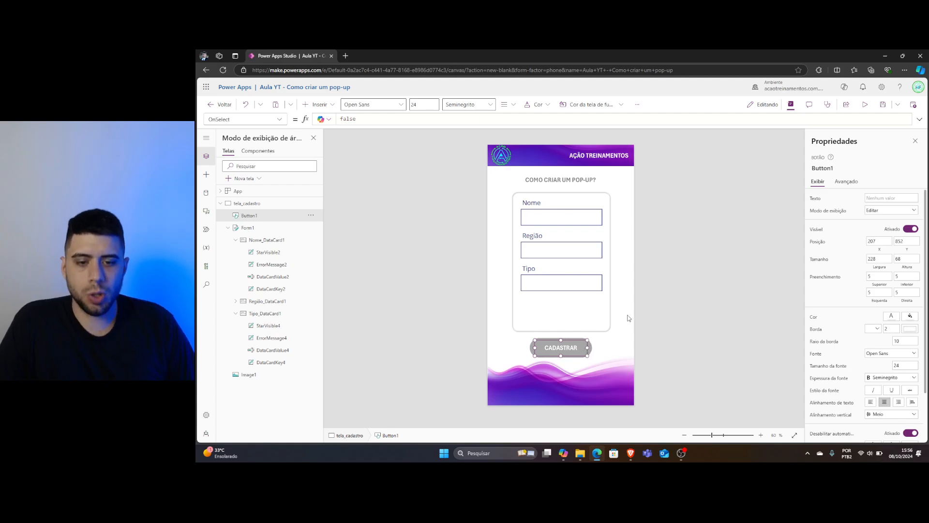
left_click(624, 333)
left_click(562, 347)
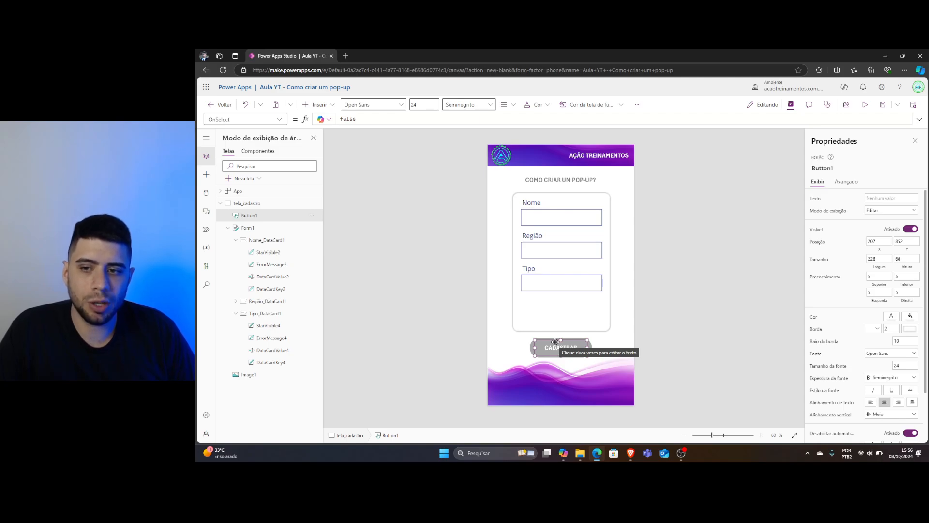
left_click(274, 208)
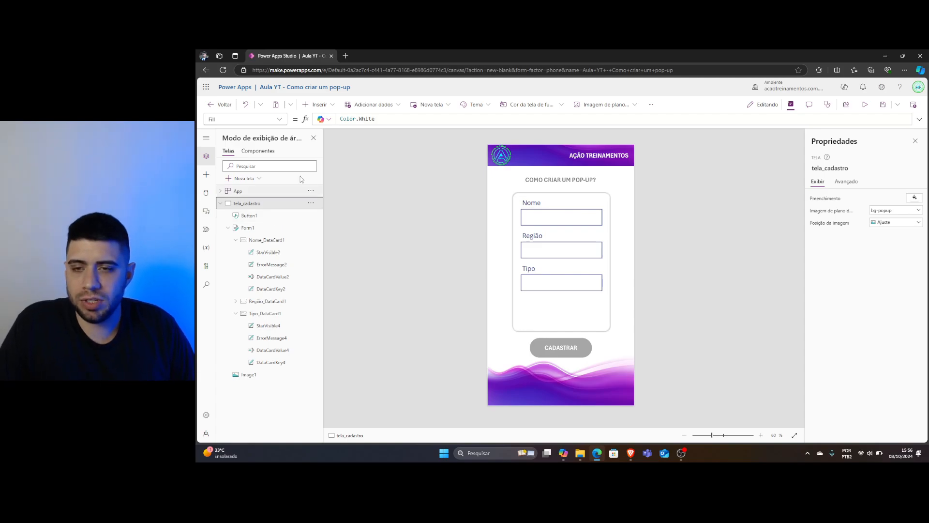
Magnify the display with ZoomIt, mark the Inserir command in red, and leave the magnified view
key("ctrl+1")
left_click(310, 102)
left_click_drag(316, 92, 347, 76)
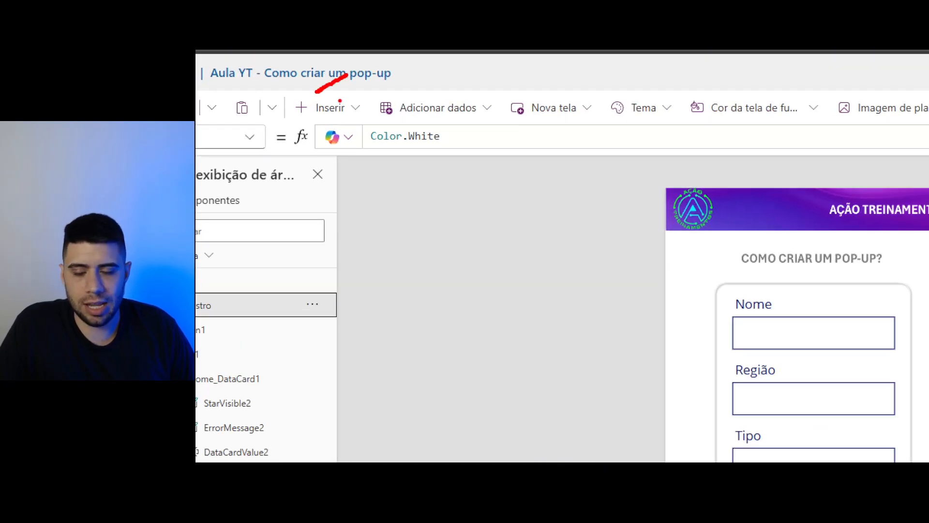
key("Escape")
Search the insertable controls for "cont"
left_click(318, 105)
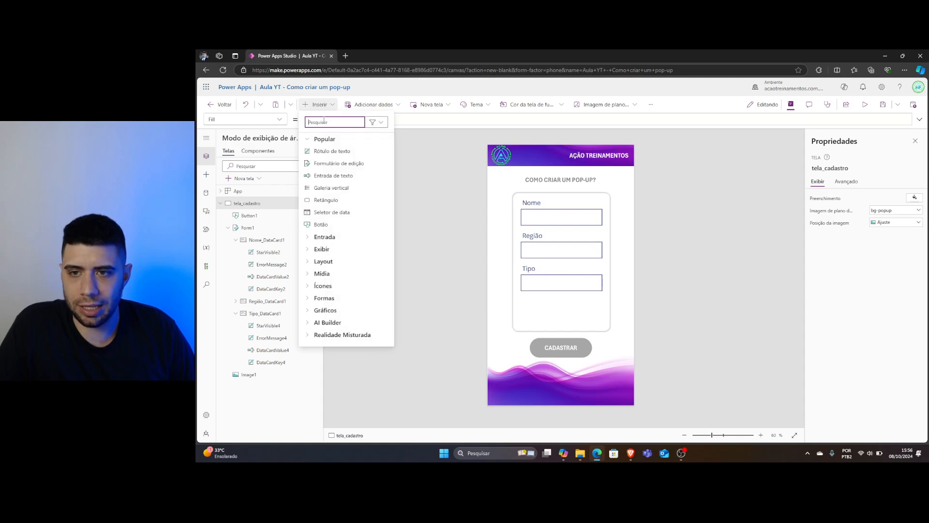
type("cont")
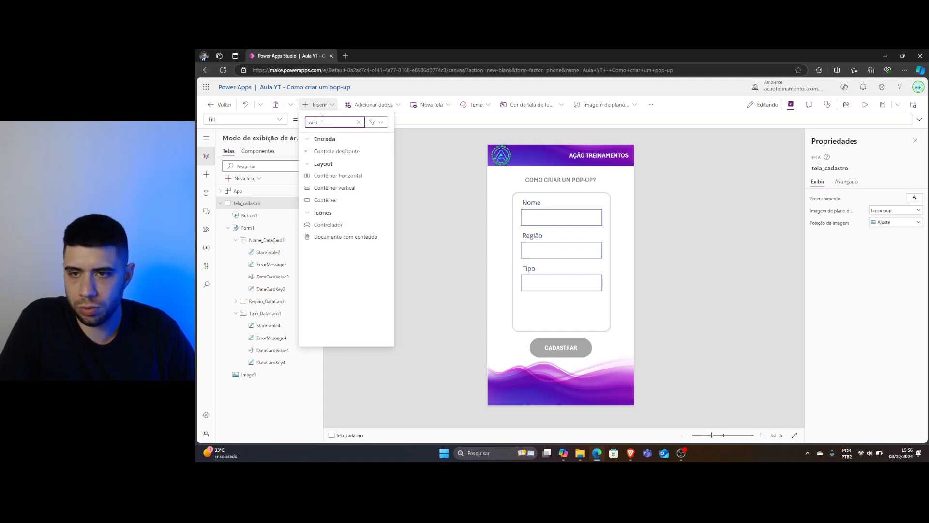
Magnify the search results with ZoomIt, mark the container options in red, and leave the magnified view
key("ctrl+1")
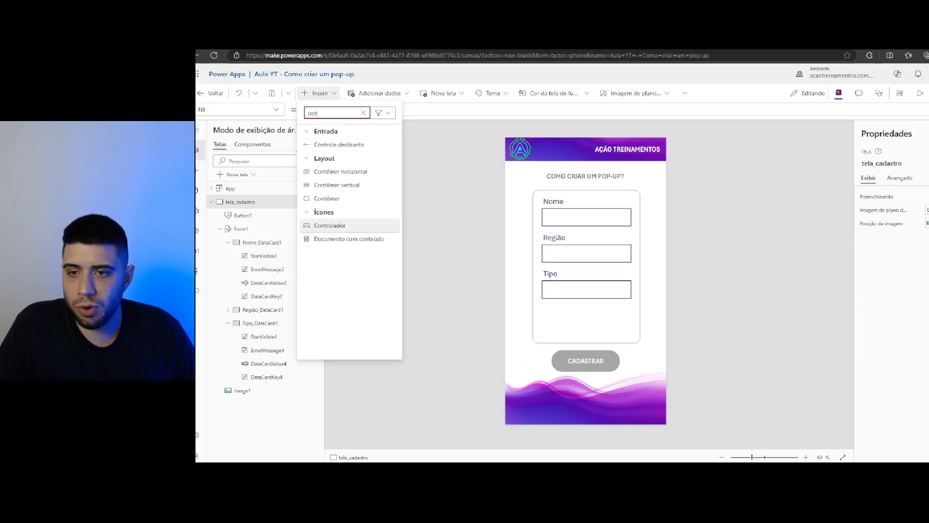
left_click(302, 203)
left_click_drag(385, 198, 397, 195)
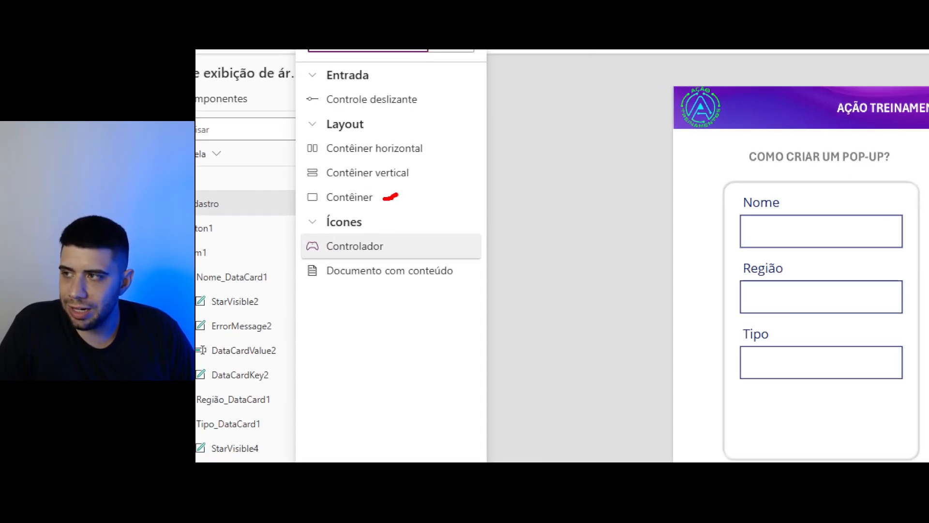
mouse_move(356, 172)
left_mouse_down()
mouse_move(384, 162)
mouse_move(358, 155)
mouse_move(410, 136)
left_mouse_up()
left_click_drag(410, 153, 392, 130)
key("Escape")
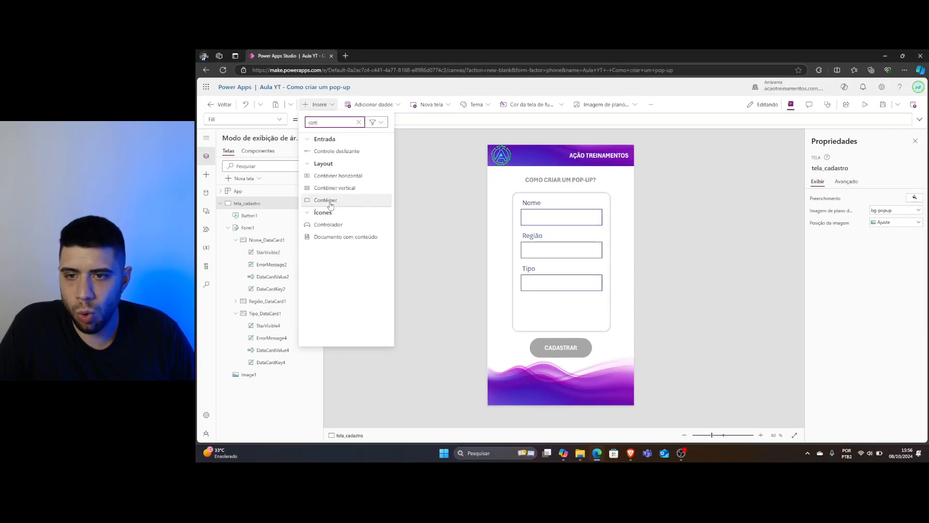
Insert a plain Contêiner and enlarge it to 640 × 1136 at position 0, 0, covering the whole screen
left_click(331, 200)
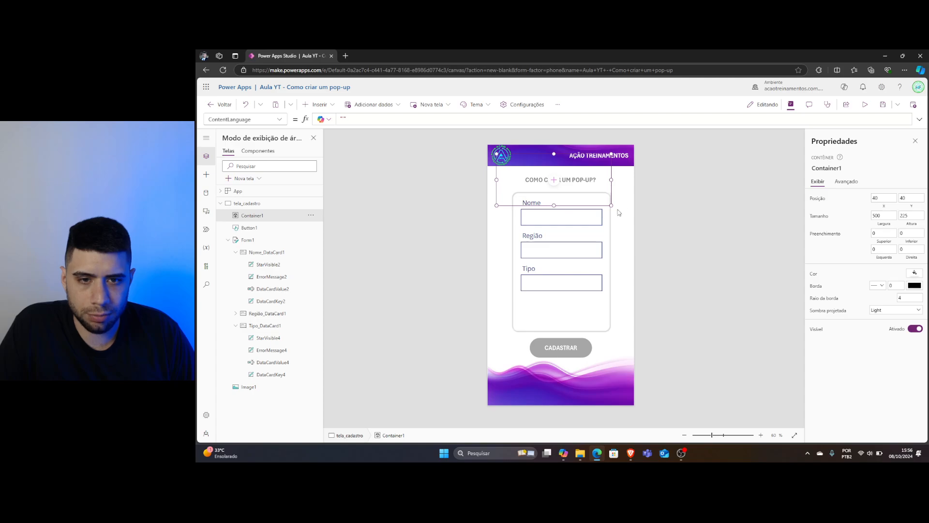
mouse_move(609, 206)
left_mouse_down()
mouse_move(600, 209)
mouse_move(604, 223)
mouse_move(600, 180)
mouse_move(626, 383)
mouse_move(638, 410)
mouse_move(644, 401)
mouse_move(621, 361)
left_mouse_up()
Magnify the display with ZoomIt and circle the container's lower corner in red to highlight its full-screen extent
key("ctrl+1")
left_click(642, 409)
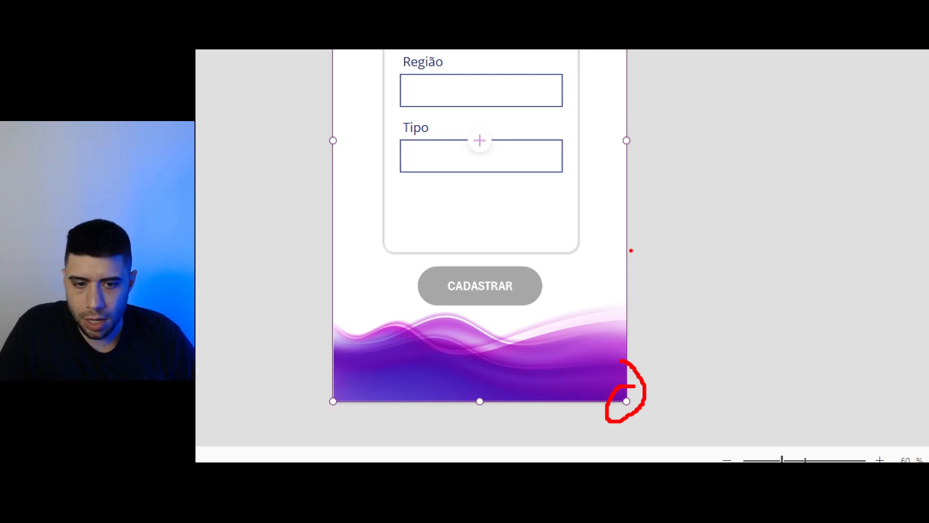
key("Escape")
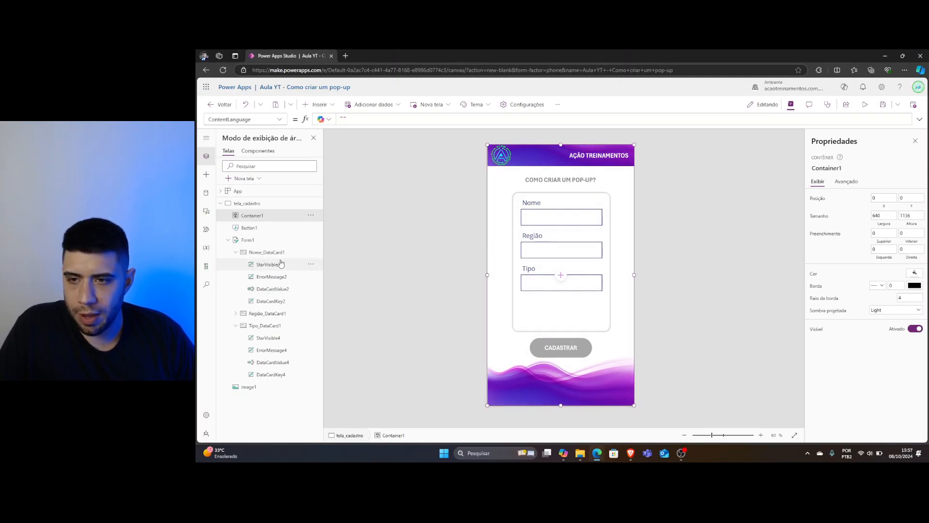
key("ctrl+1")
left_click(329, 210)
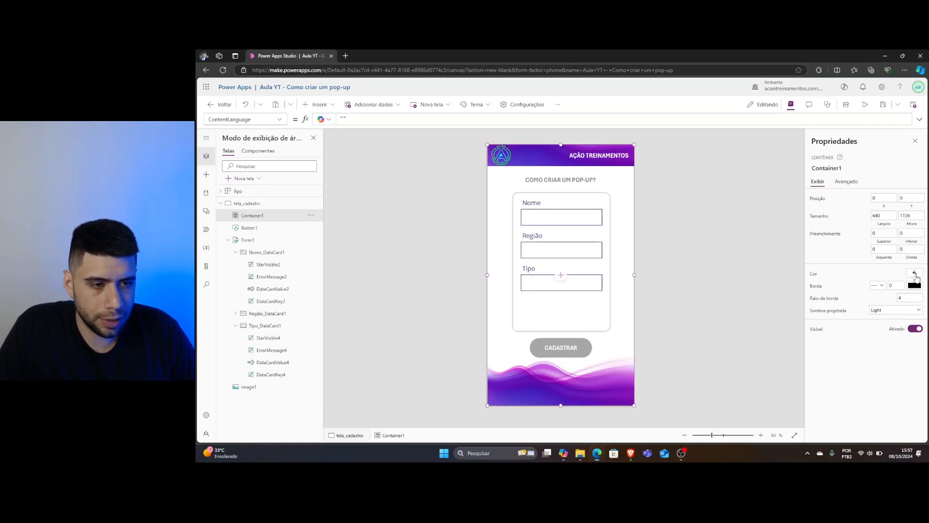
Give the container a custom white fill (FFFFFF) with an alpha of about 33
left_click(900, 269)
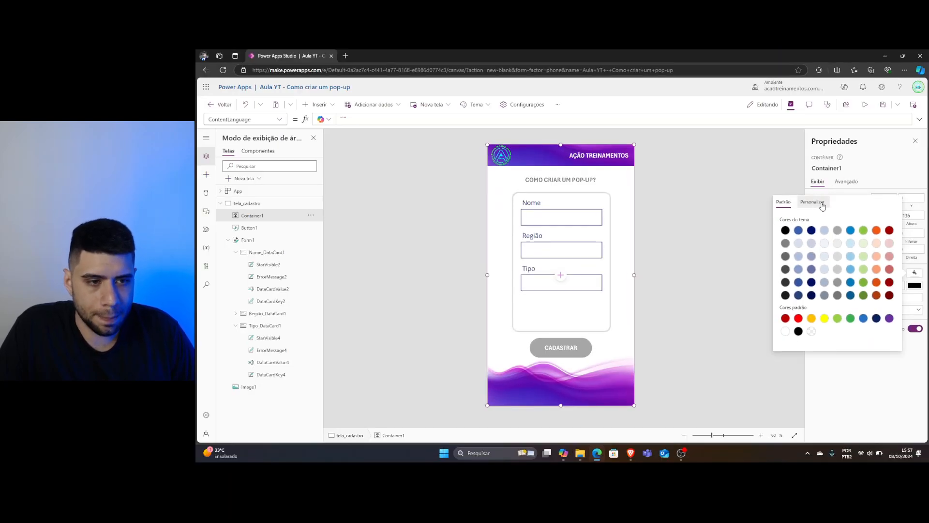
left_click(822, 203)
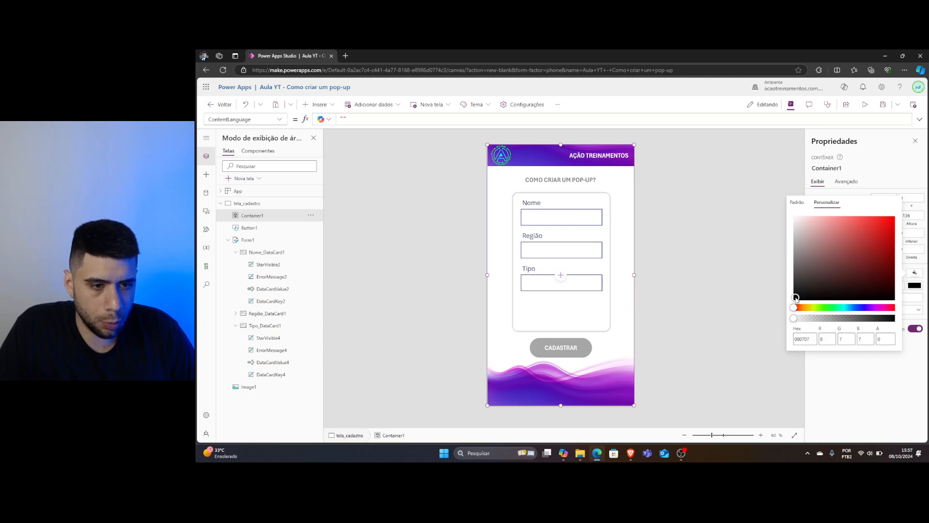
left_click_drag(795, 298, 792, 218)
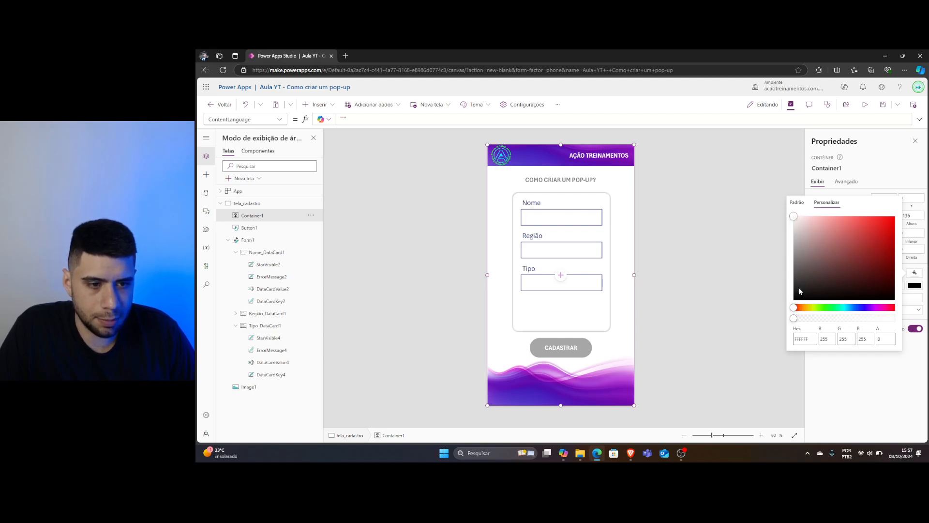
left_click_drag(794, 319, 801, 318)
left_click(827, 319)
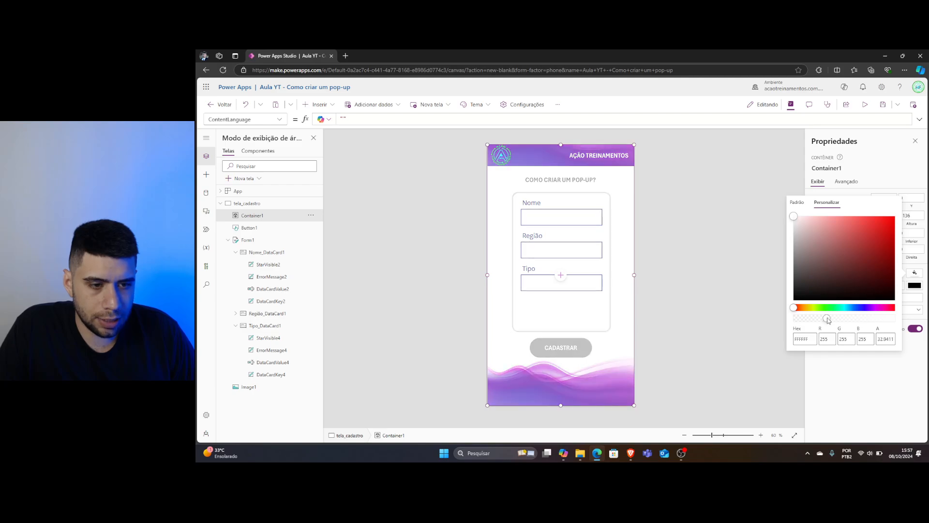
Increase the container fill's opacity, entering an alpha value of 58
key("ctrl+1")
left_click(864, 322)
mouse_move(803, 324)
left_mouse_down()
mouse_move(874, 318)
mouse_move(840, 321)
mouse_move(853, 324)
left_mouse_up()
key("Escape")
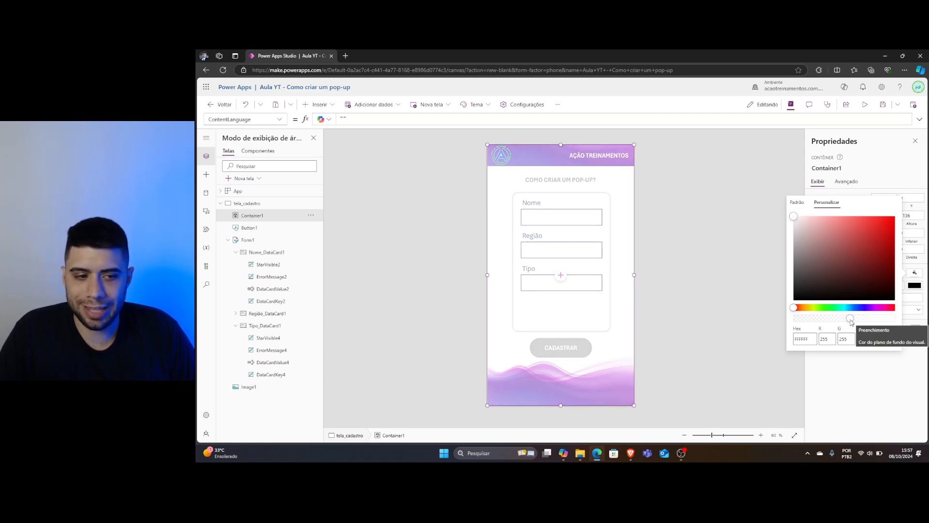
left_click_drag(851, 320, 852, 327)
double_click(880, 339)
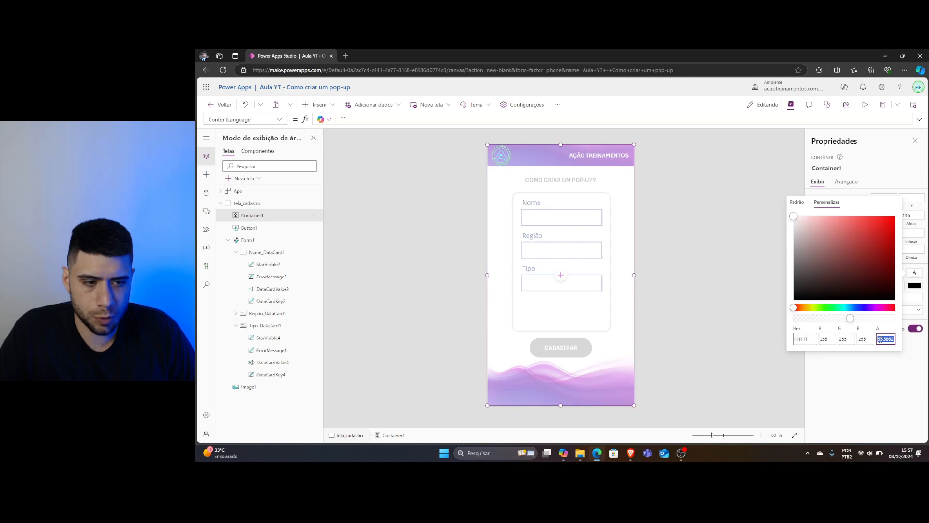
type("58")
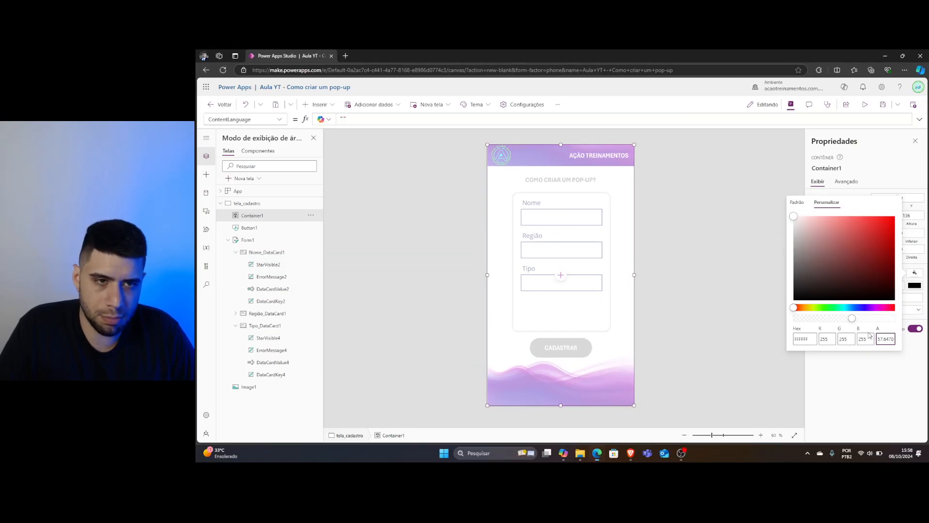
Insert a text label into the full-screen container and place it over the heading at about 48, 123
left_click(866, 370)
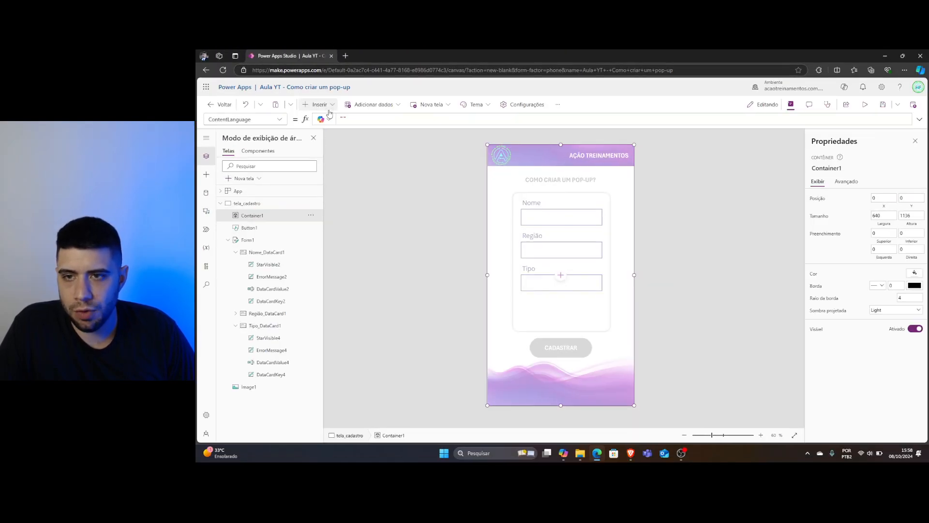
left_click(326, 106)
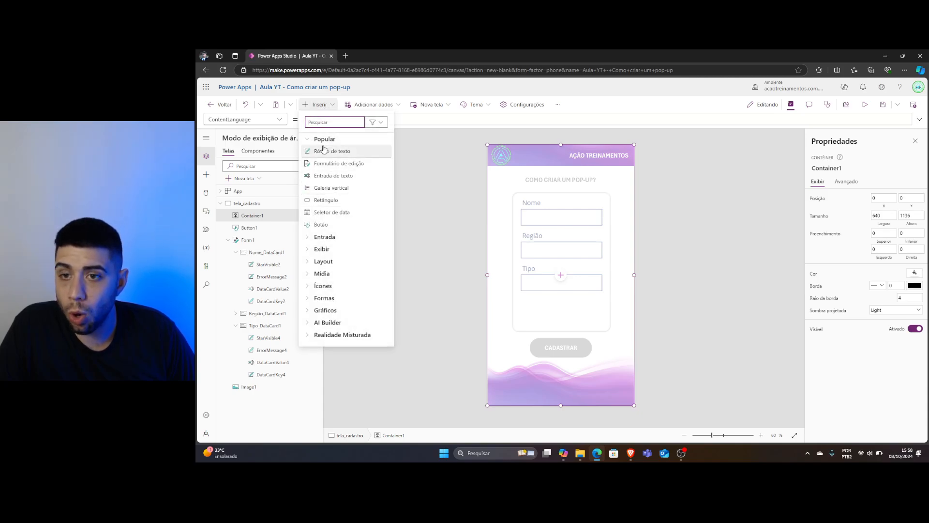
left_click(330, 151)
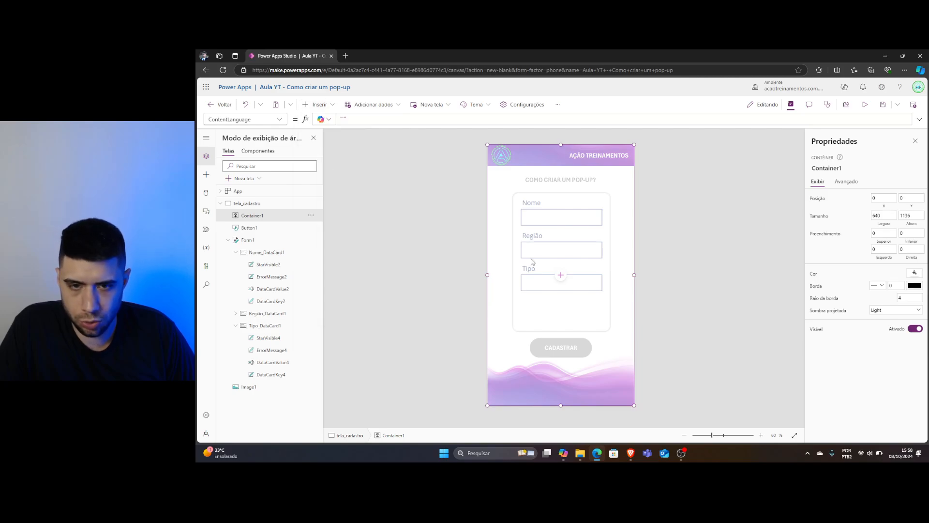
left_click_drag(569, 165, 571, 185)
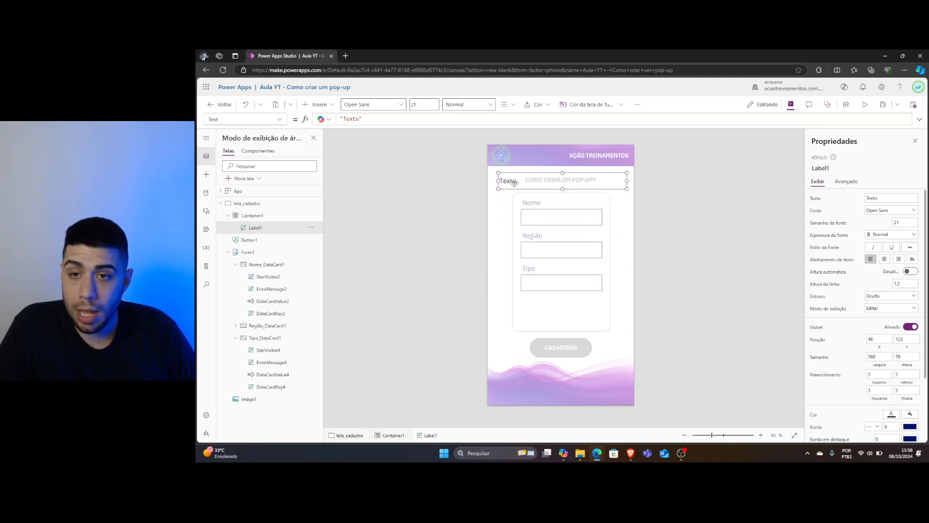
Insert a button into the container and place it over the form at about 188, 386
left_click(328, 106)
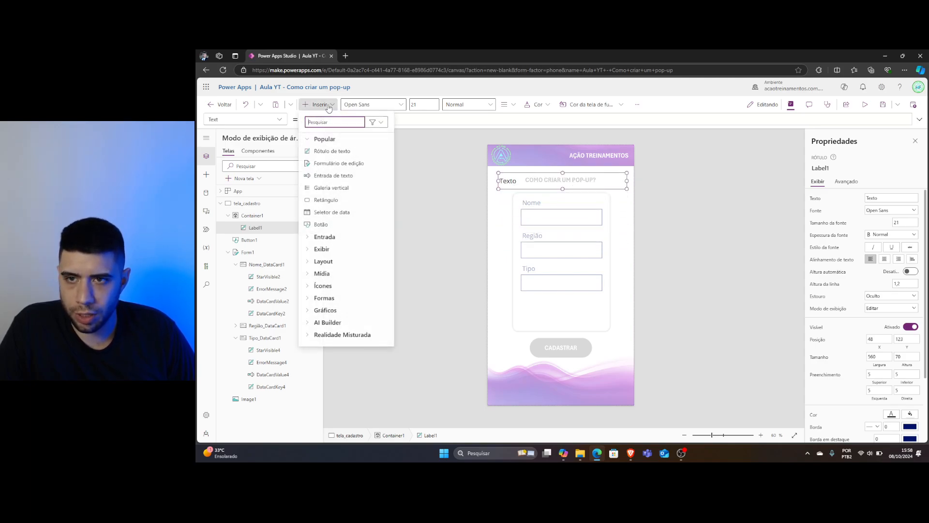
left_click(323, 226)
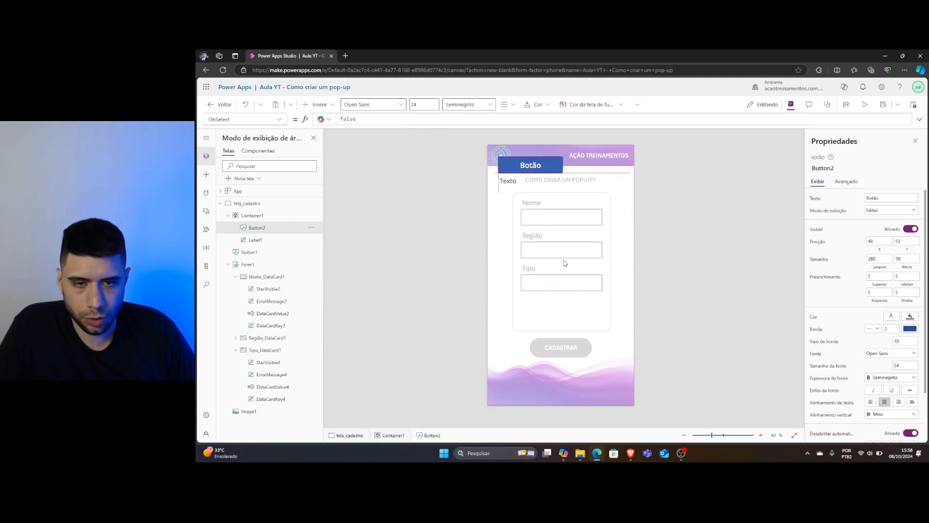
left_click_drag(531, 168, 565, 248)
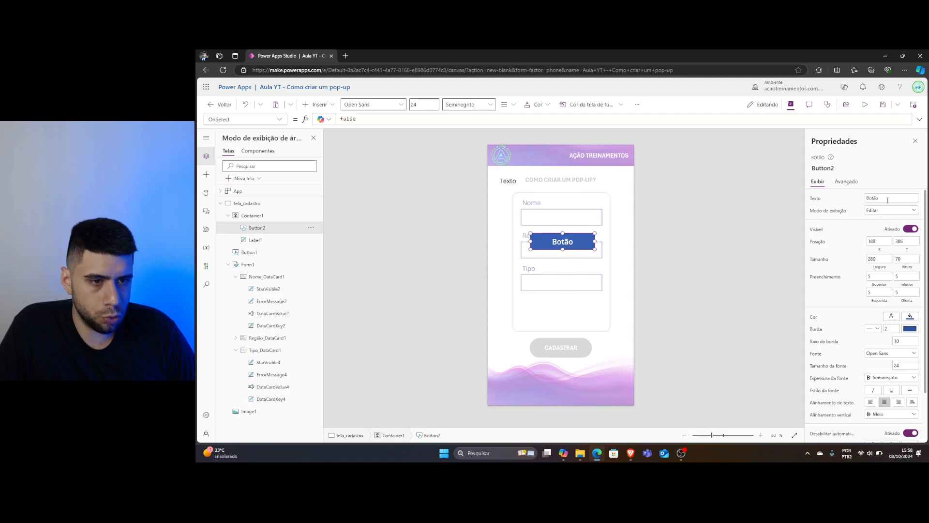
Set the new button's text to "Tem certeza que deseja cadastrar?" and enlarge it to about 326 × 163
left_click_drag(889, 199, 855, 203)
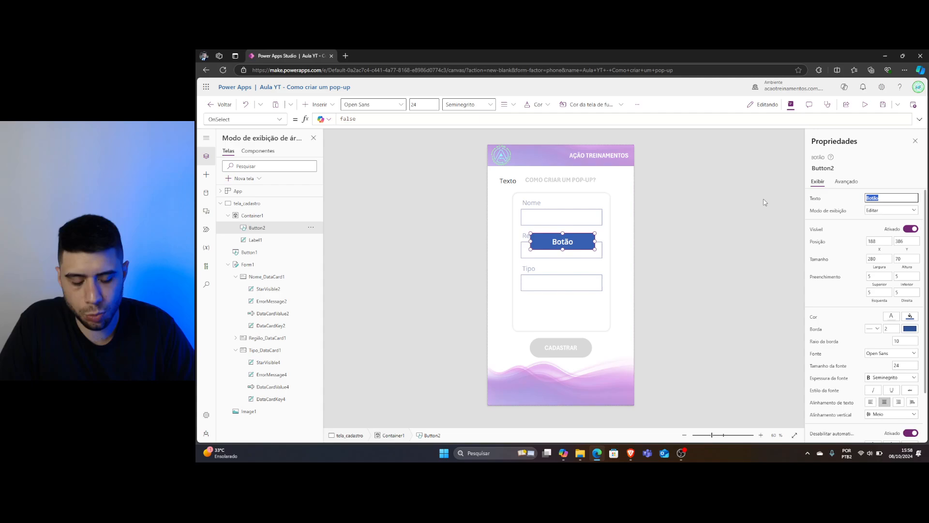
type("Tem certeza que deseja")
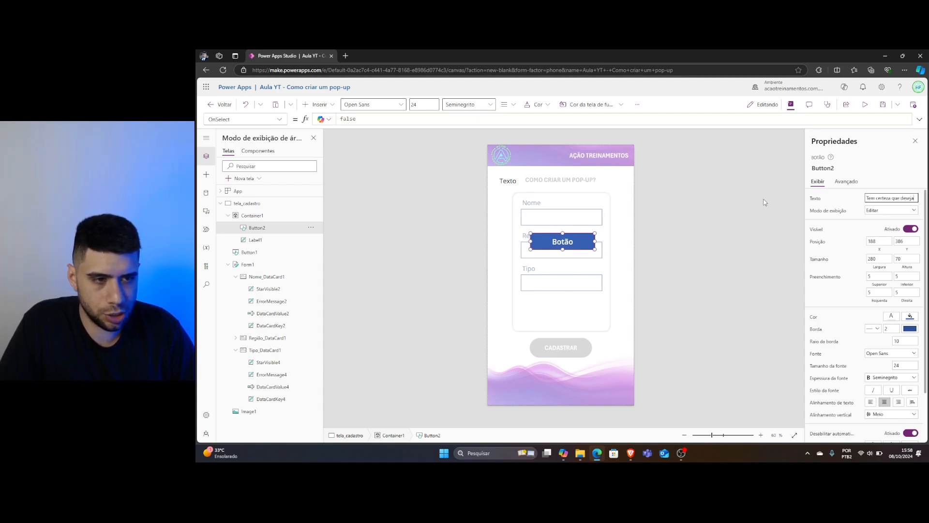
type(" cadastrar?")
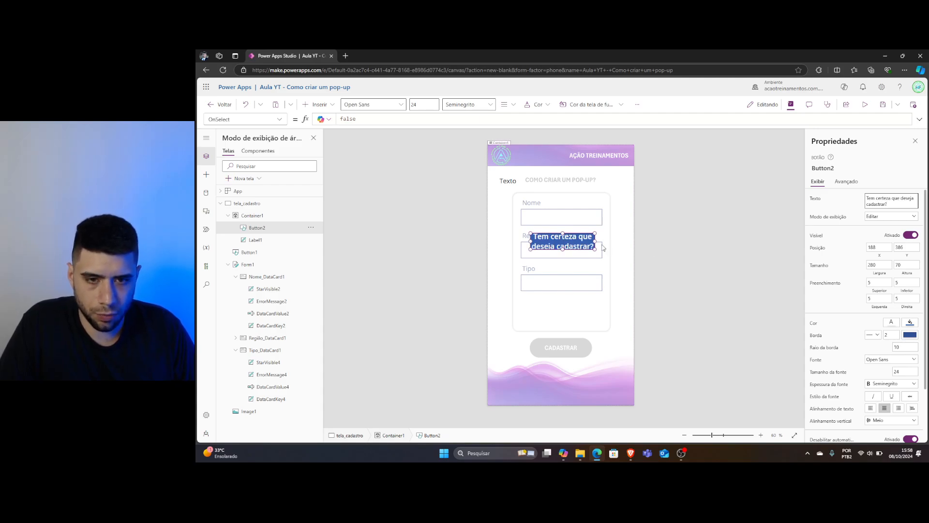
left_click_drag(595, 249, 574, 238)
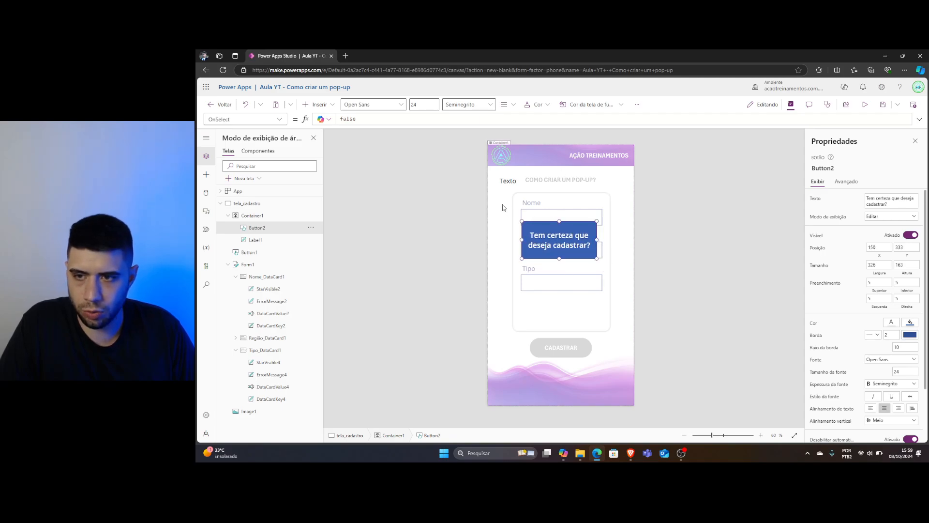
Delete the "Texto" label and move the question button up to about 165, 279
left_click(508, 182)
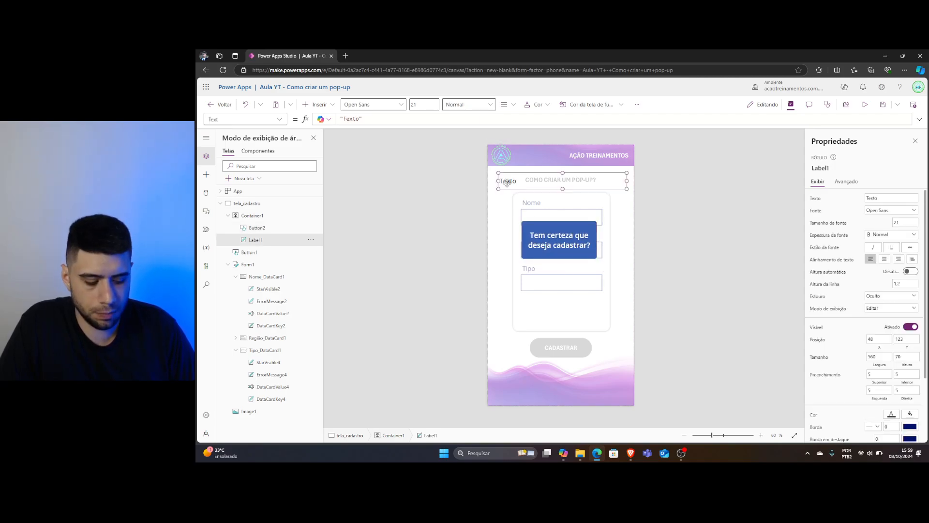
key("Delete")
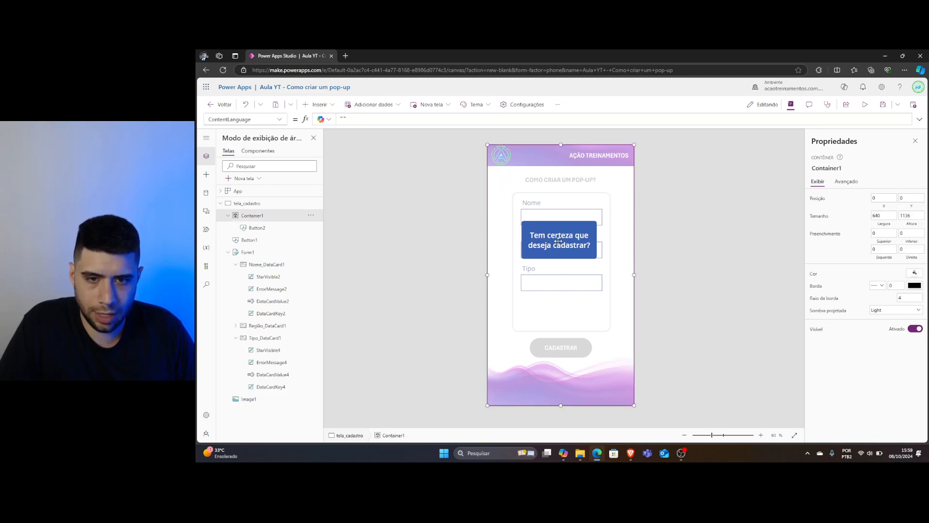
left_click_drag(559, 235, 564, 226)
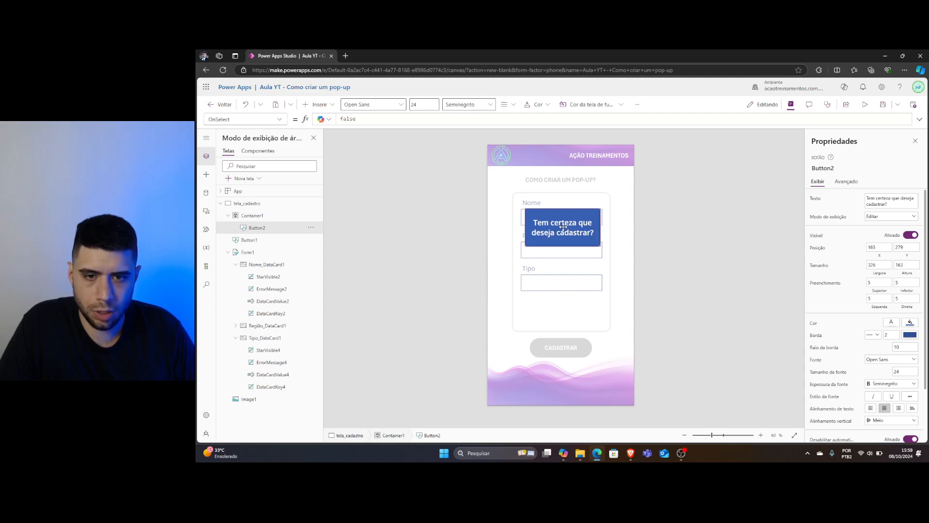
Insert another button into the container, place it below the question at about 297, 489, and set its text to "Sim"
left_click(309, 105)
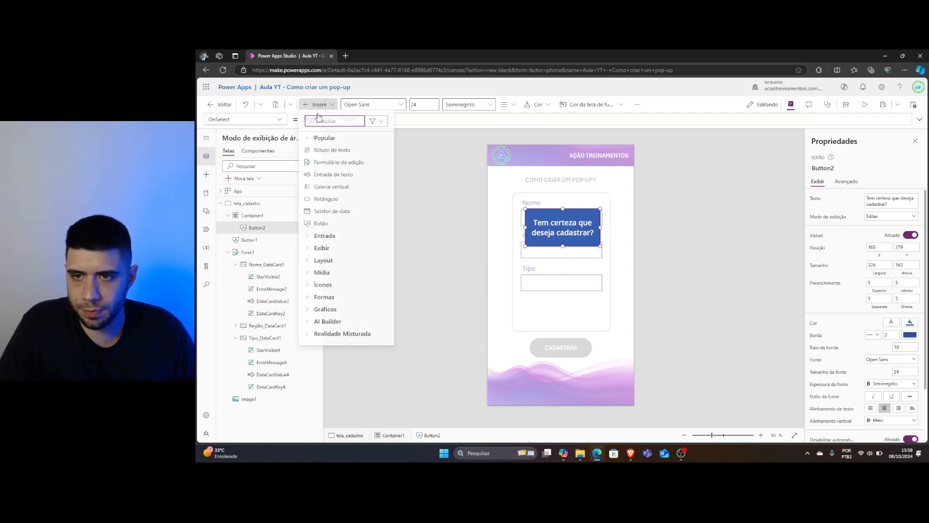
left_click(324, 224)
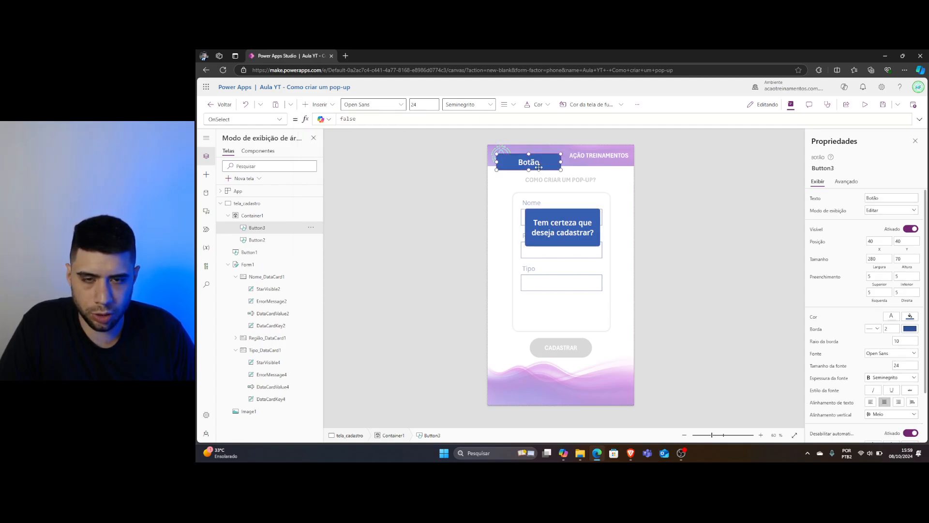
left_click_drag(538, 167, 598, 269)
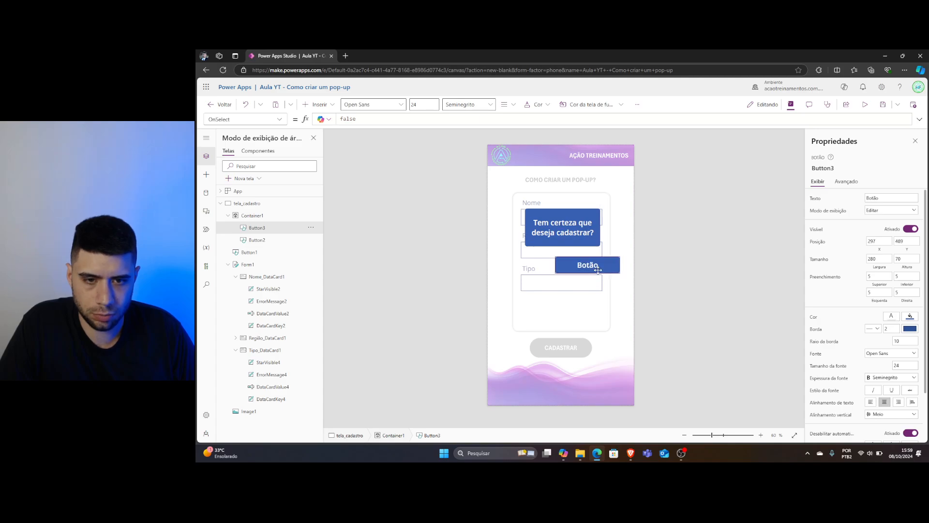
double_click(884, 197)
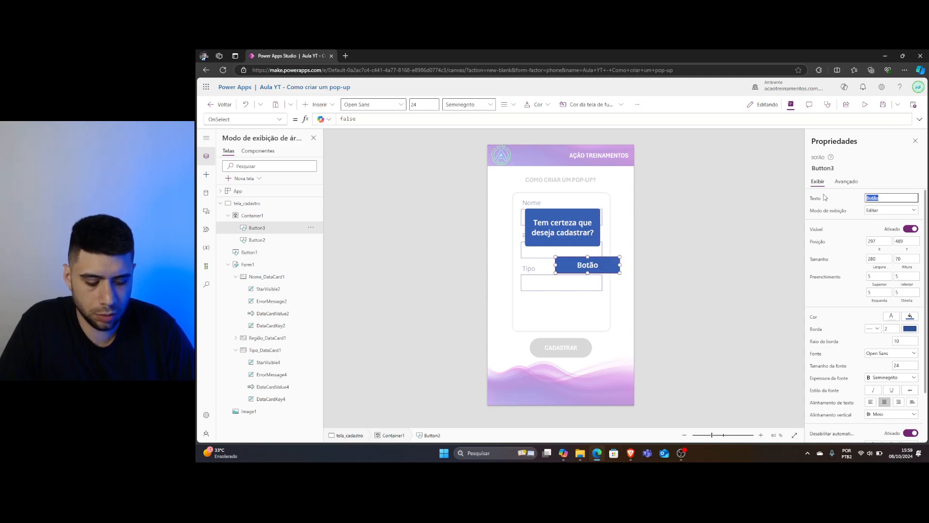
type("Sim")
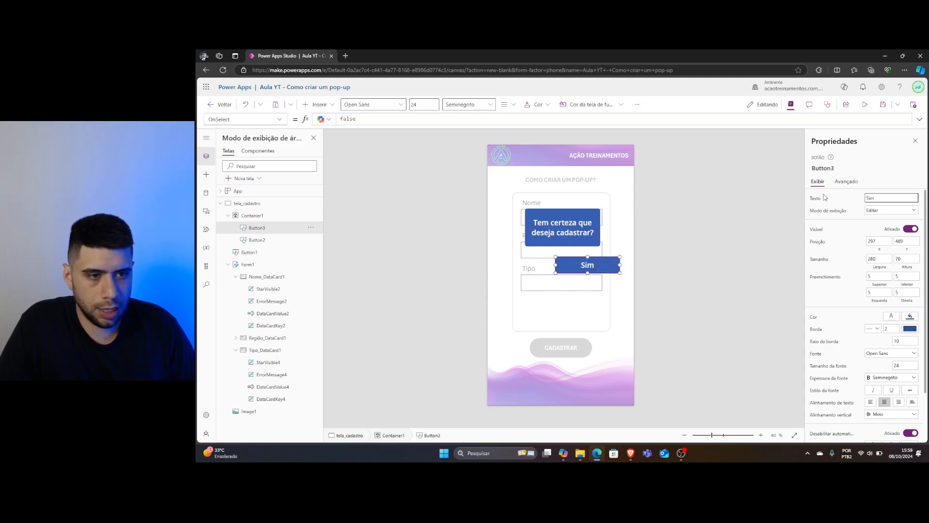
Duplicate the "Sim" button, line up both side by side with the copy at about 37, 473, and change the copy's text to "Não"
left_click(597, 270)
key("ctrl+c")
key("ctrl+v")
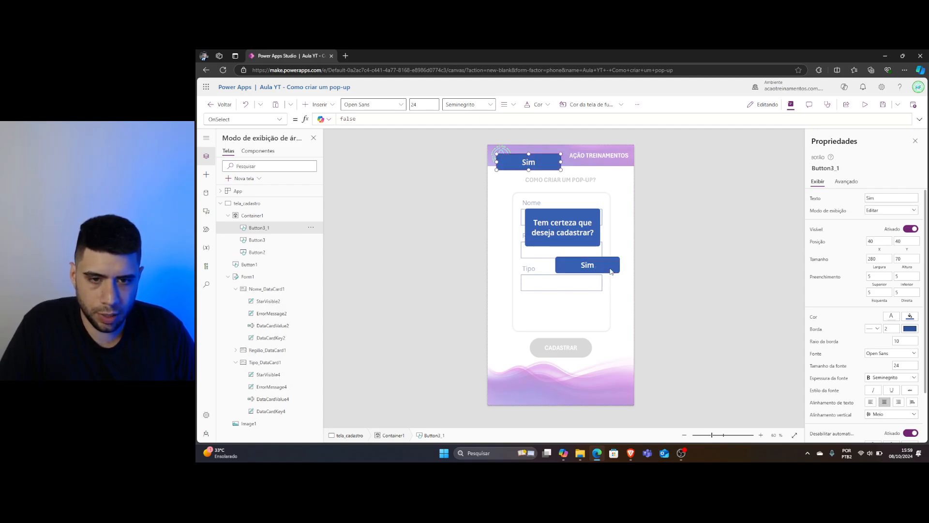
left_click_drag(542, 187, 550, 261)
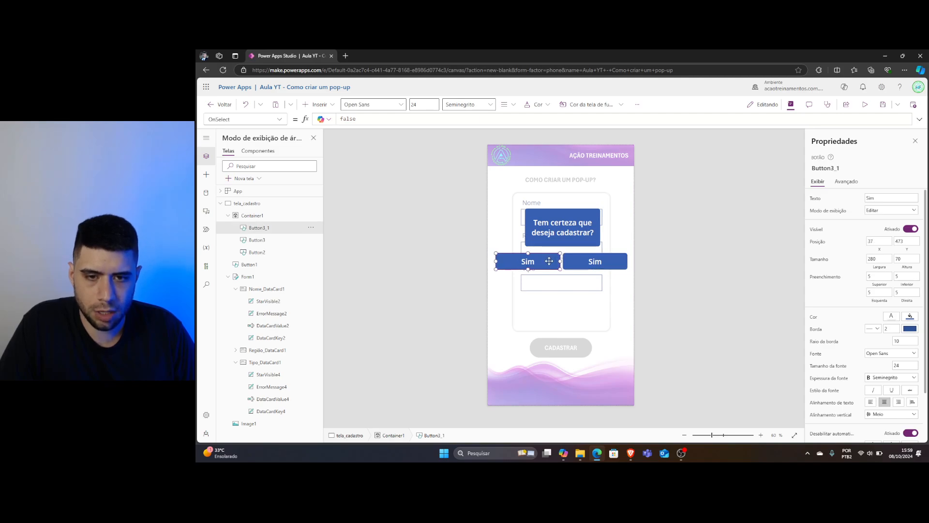
double_click(871, 198)
key("BackSpace")
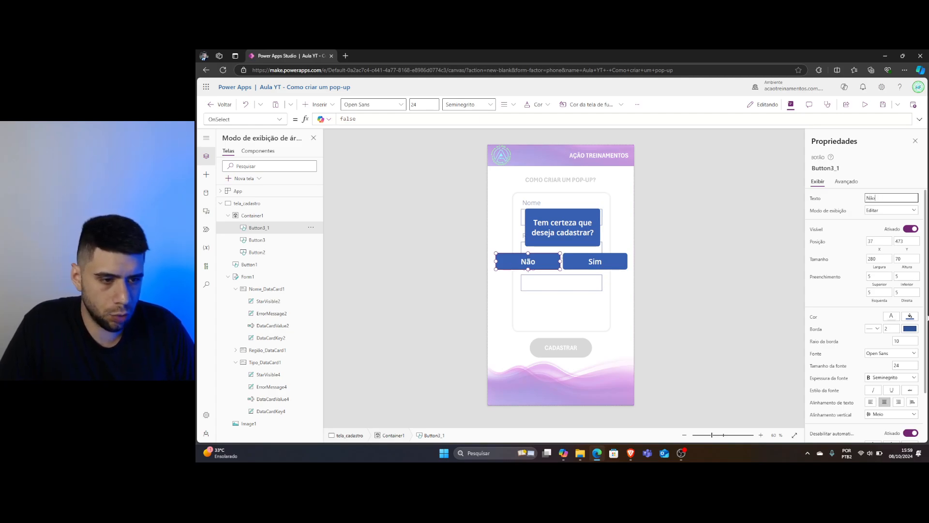
Fill the "Não" button with the standard bright red and deselect it
left_click(910, 316)
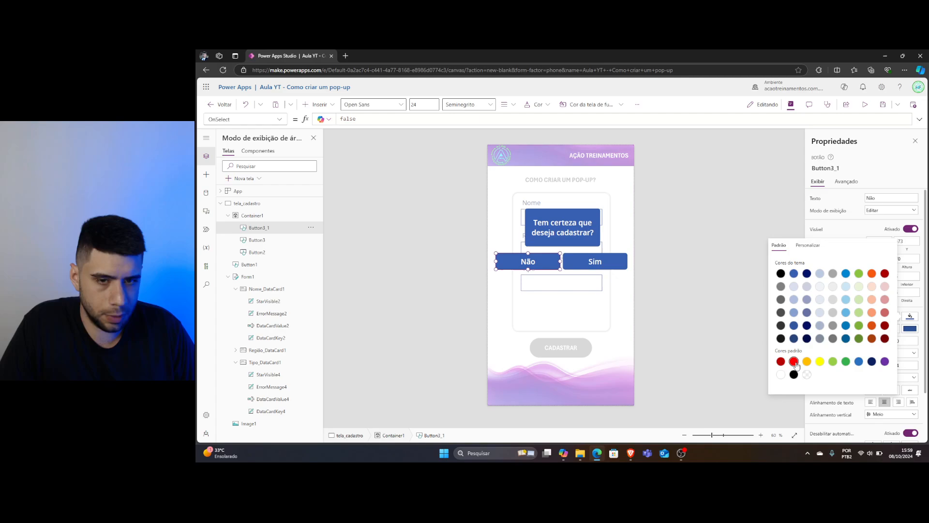
left_click(793, 361)
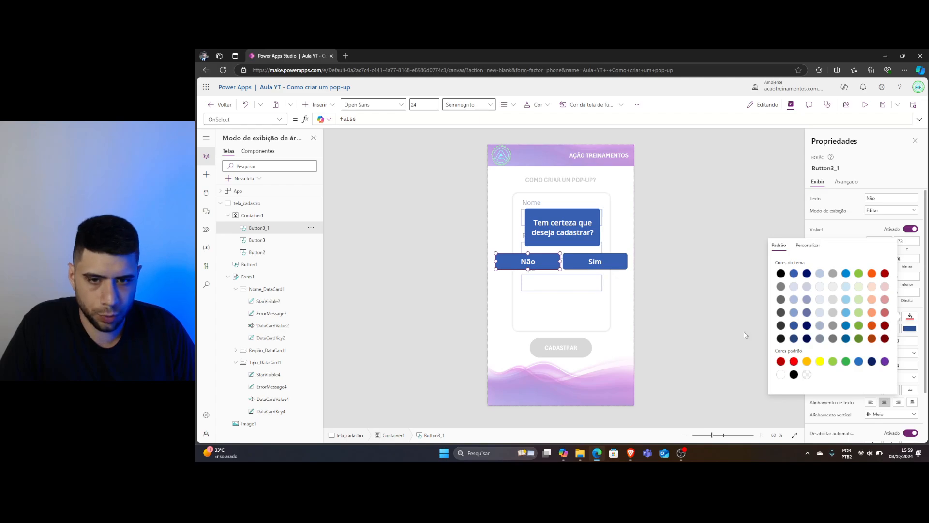
left_click(670, 215)
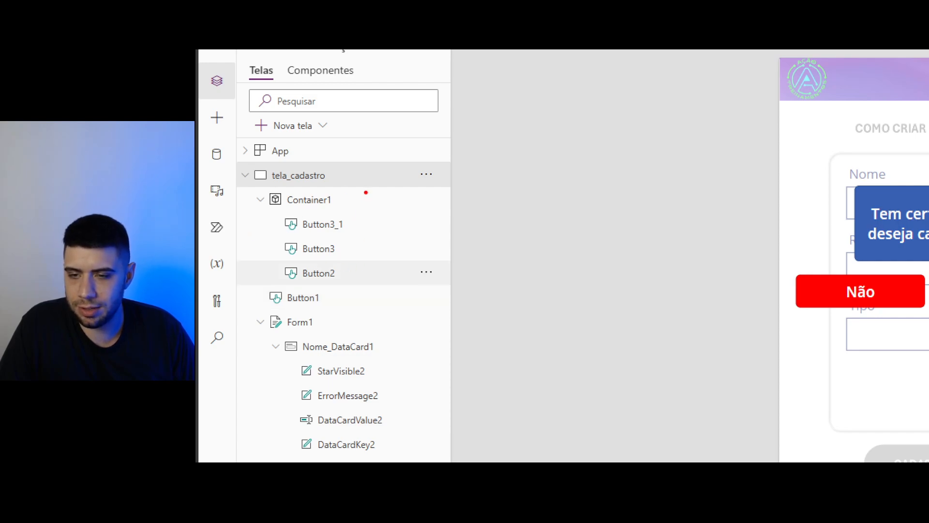
On the ZoomIt-magnified display, bracket Container1 and its three buttons in red and underline the property selector
mouse_move(366, 192)
left_mouse_down()
mouse_move(385, 241)
mouse_move(377, 287)
left_mouse_up()
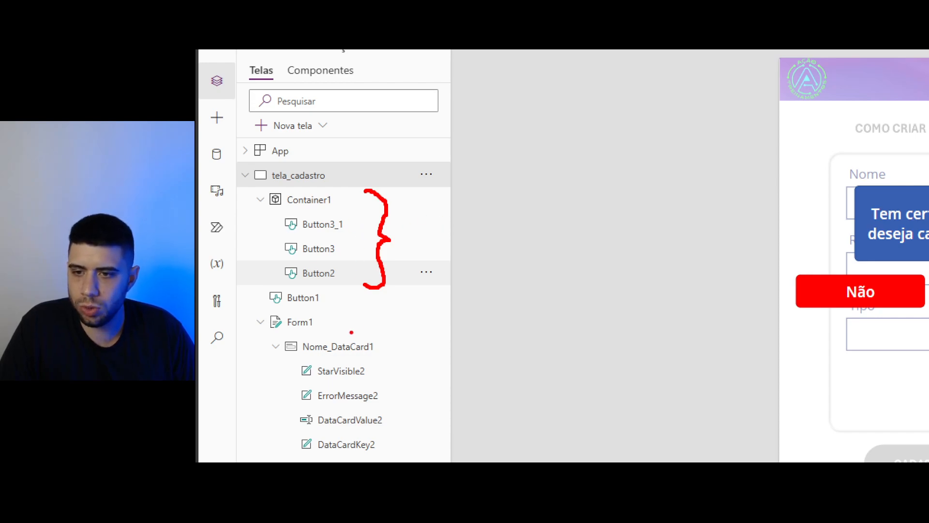
key("Escape")
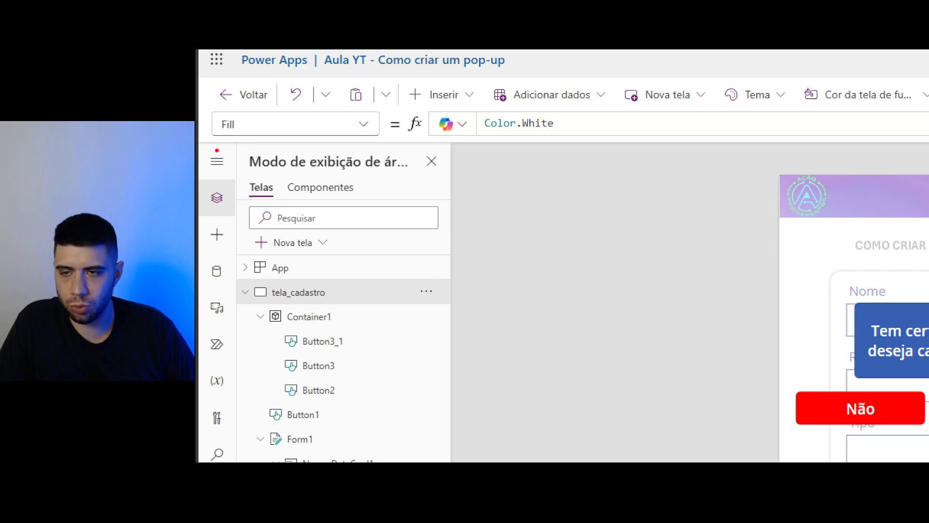
left_click_drag(217, 150, 349, 150)
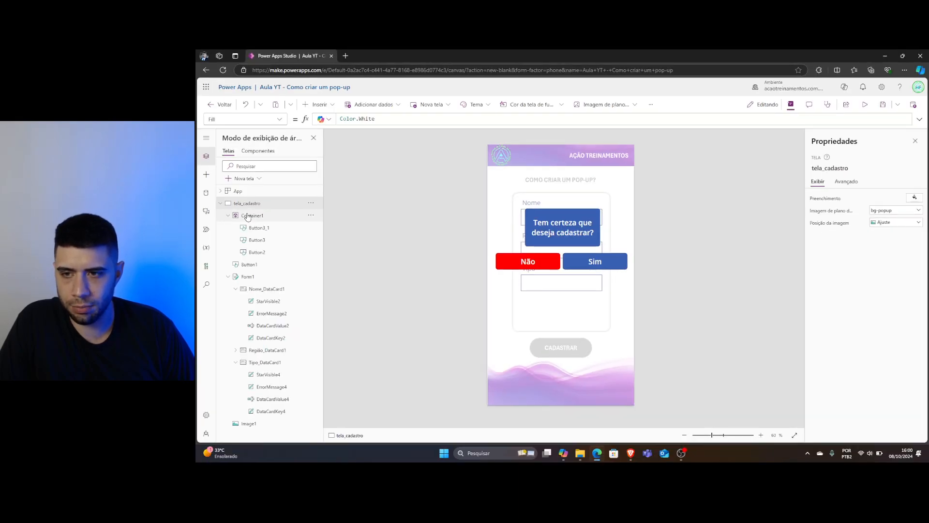
Select Container1 and mark it and its Visible property in red on the magnified display
left_click(291, 317)
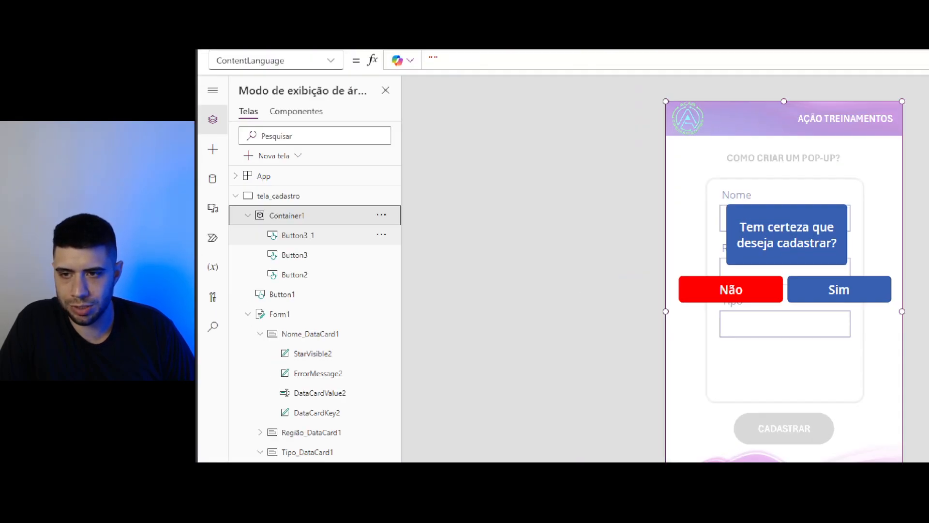
left_click_drag(297, 216, 318, 198)
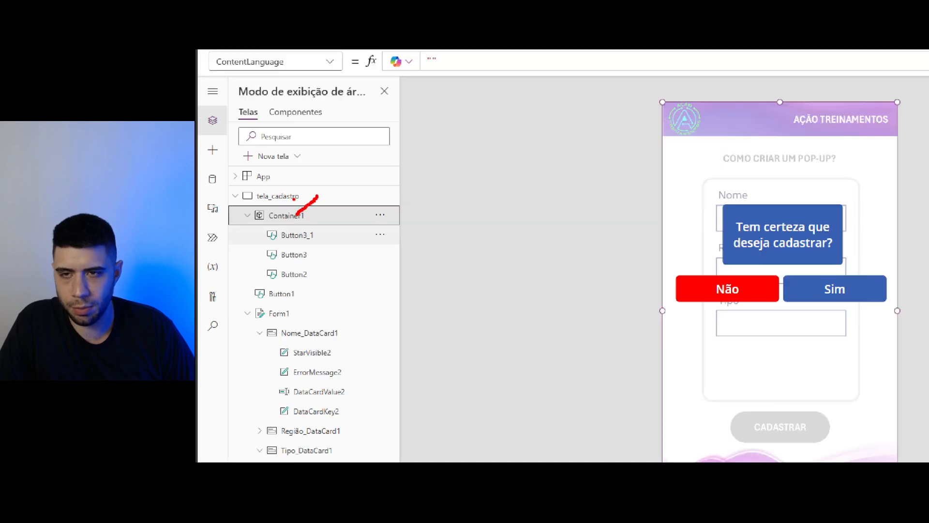
left_click(281, 120)
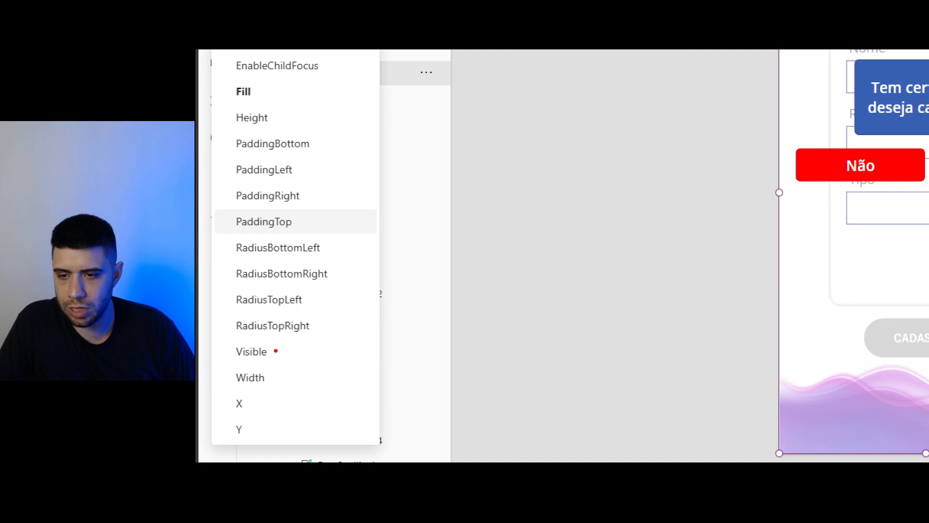
left_click_drag(275, 351, 293, 344)
key("Escape")
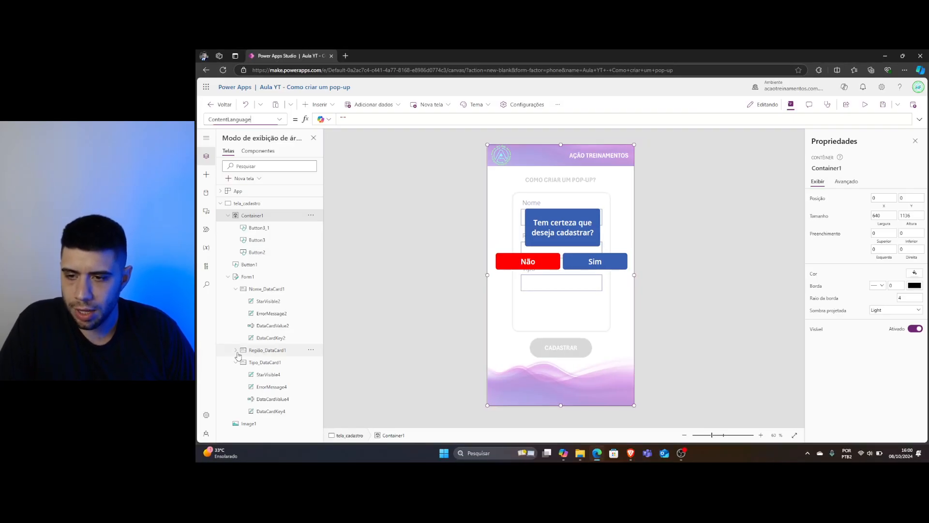
Set Container1's Visible property to false
left_click(278, 119)
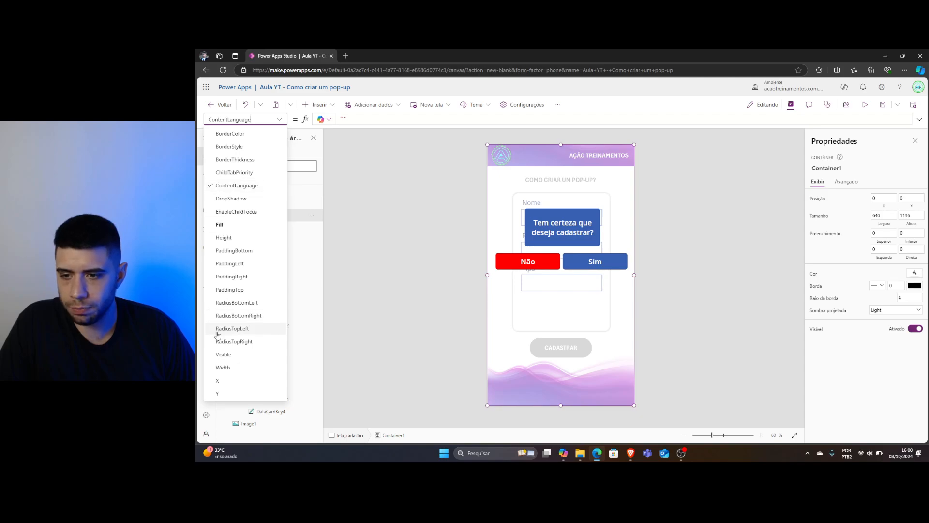
left_click(228, 357)
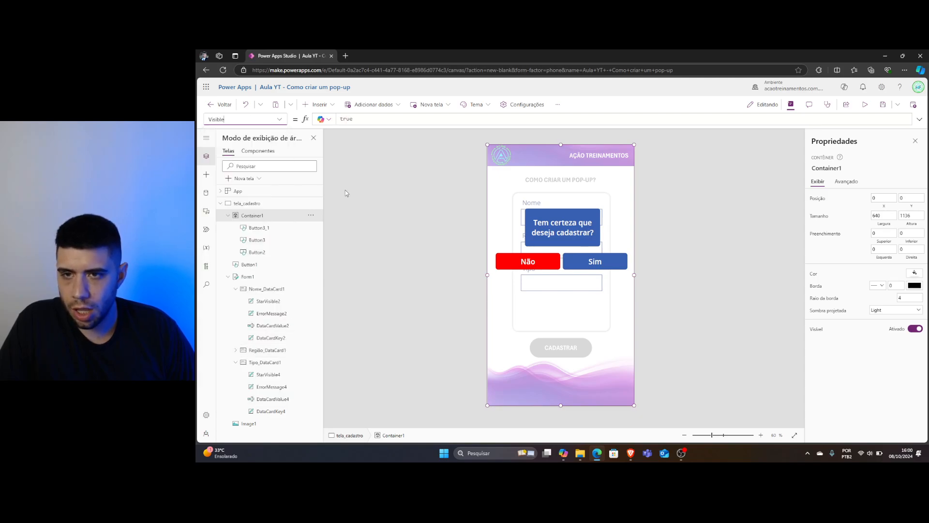
double_click(346, 119)
type("false")
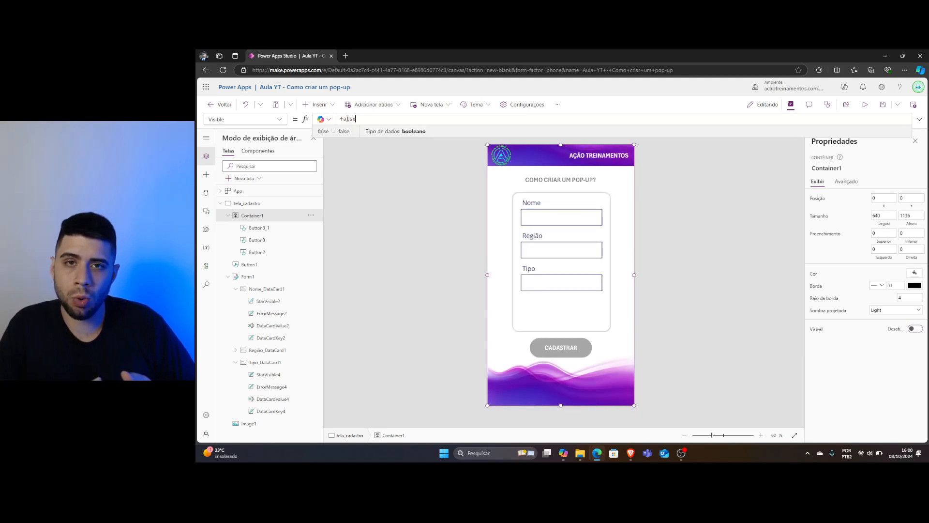
Select the CADASTRAR button and mark its OnSelect property and formula in red on the magnified display
left_click(399, 210)
left_click(562, 354)
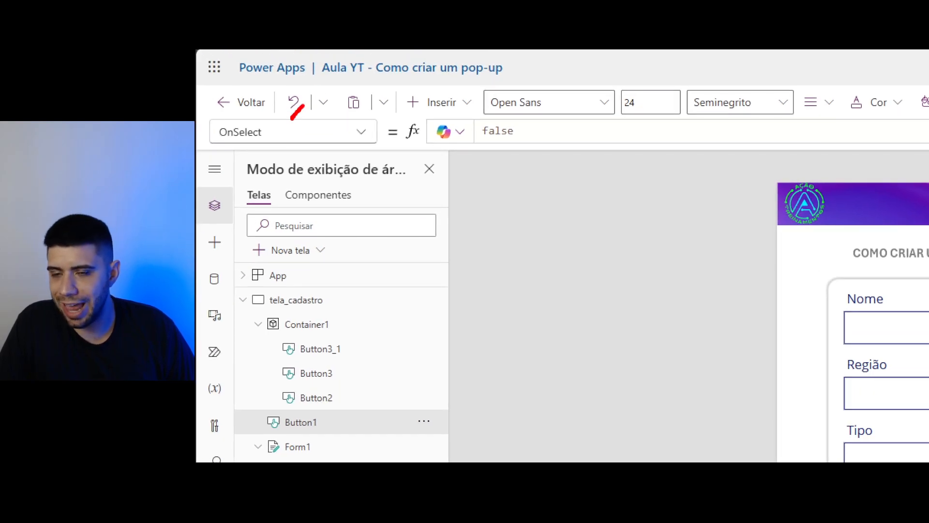
mouse_move(483, 137)
left_mouse_down()
mouse_move(512, 114)
mouse_move(485, 119)
mouse_move(495, 132)
left_mouse_up()
key("Escape")
Replace the CADASTRAR button's OnSelect formula with UpdateContext({v1: true}) and deselect the button
left_click_drag(346, 119, 341, 119)
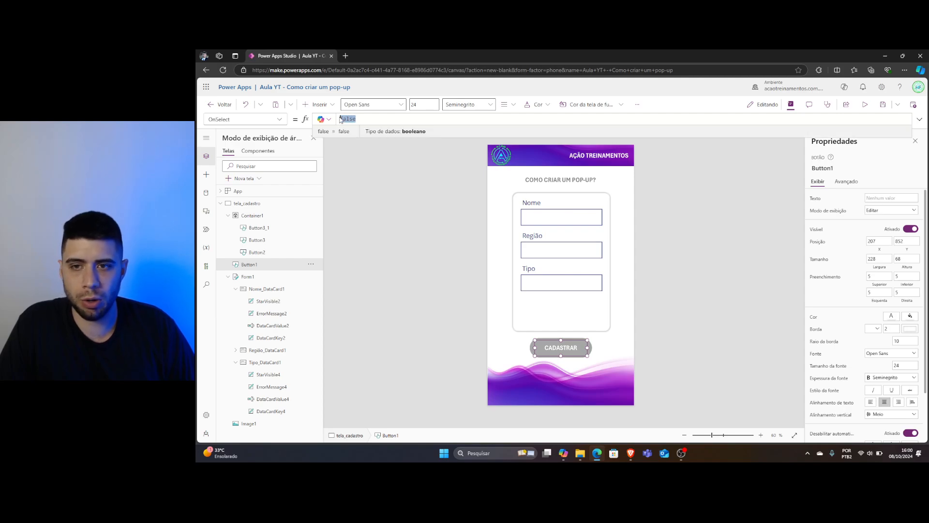
key("BackSpace")
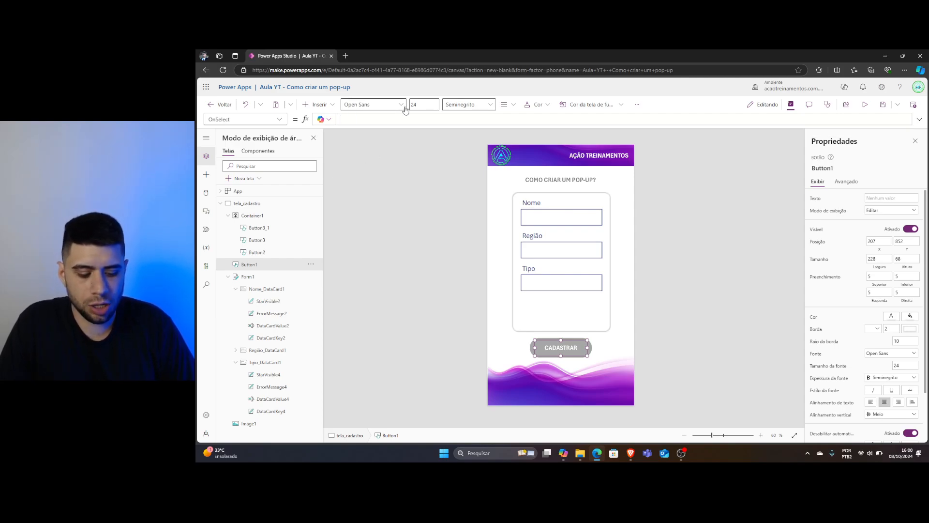
type("up")
key("Tab")
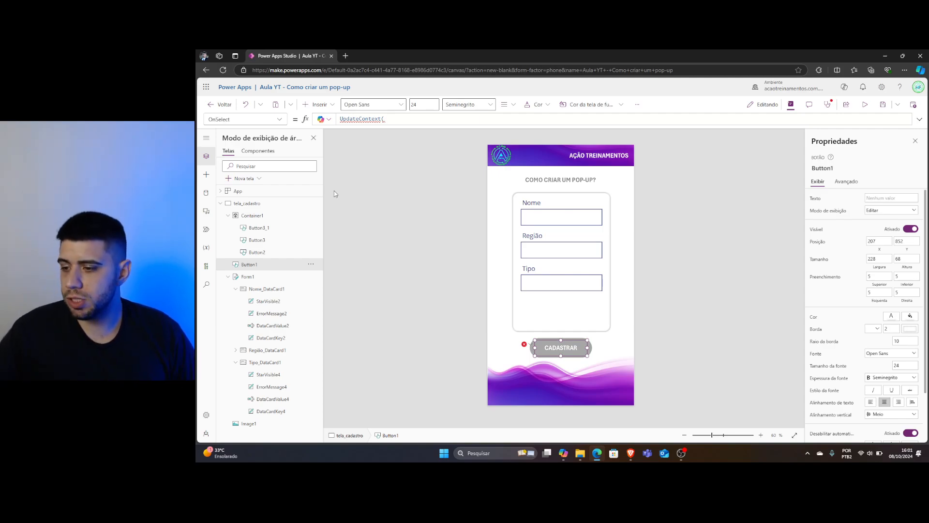
type("{")
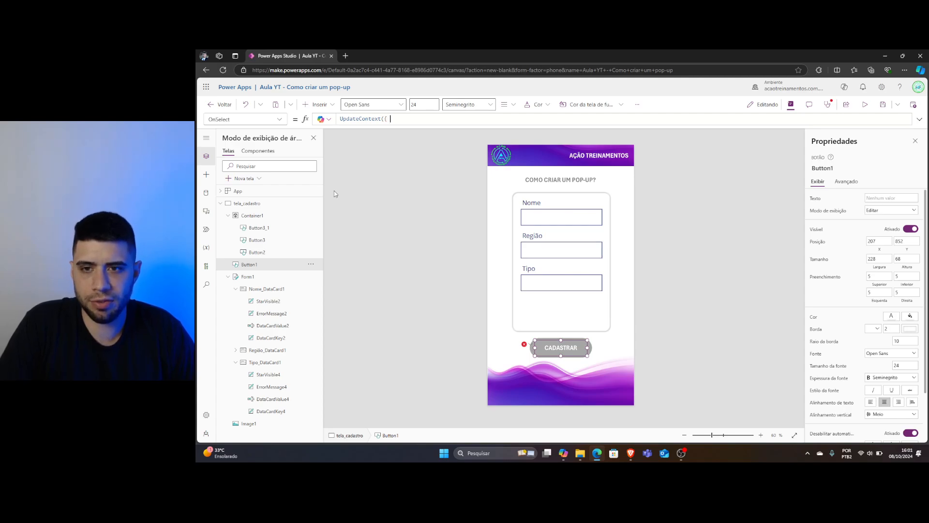
type("v1")
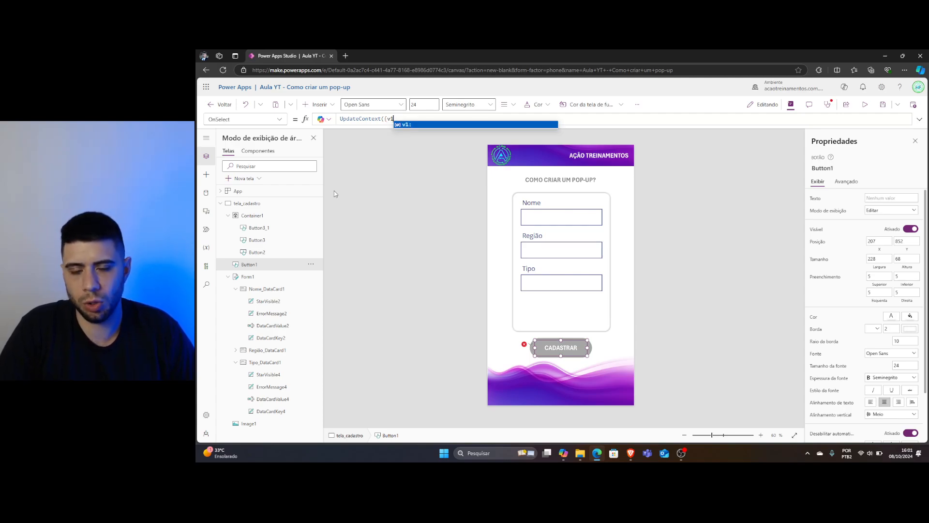
type(":")
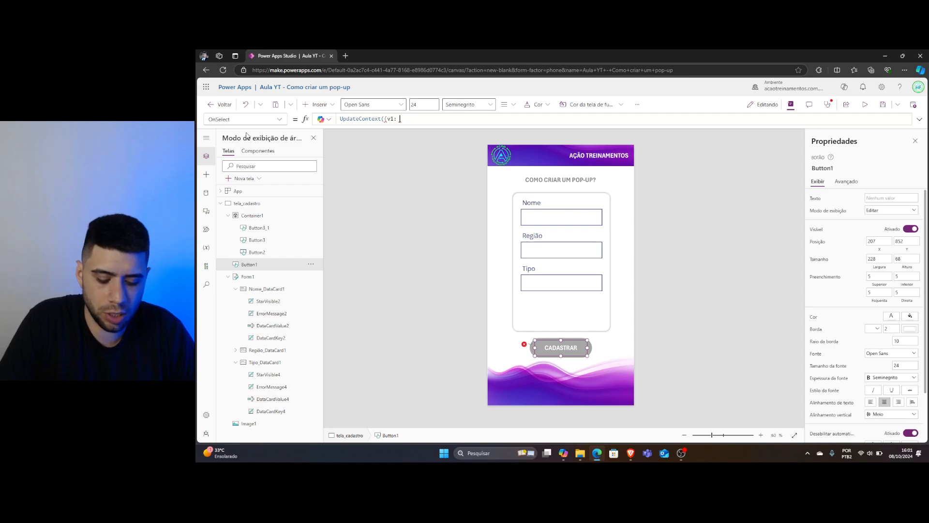
type("true")
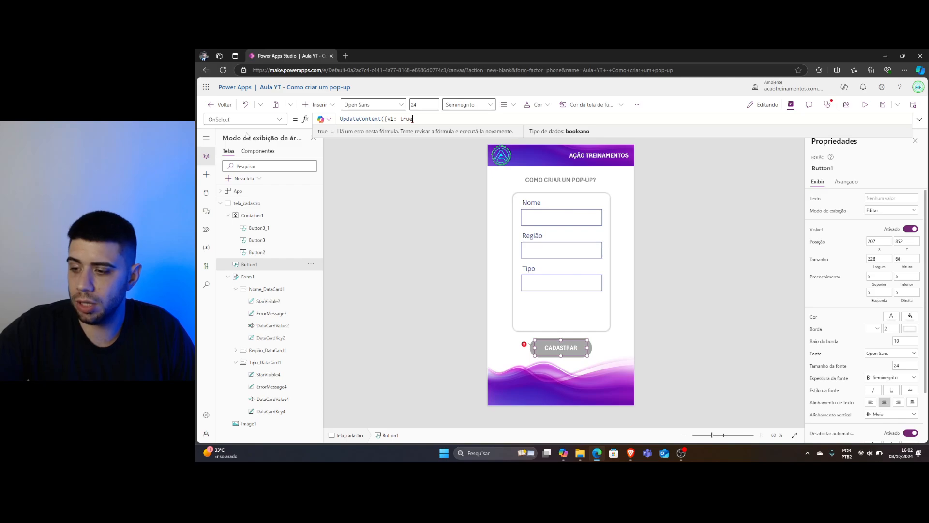
type("}")
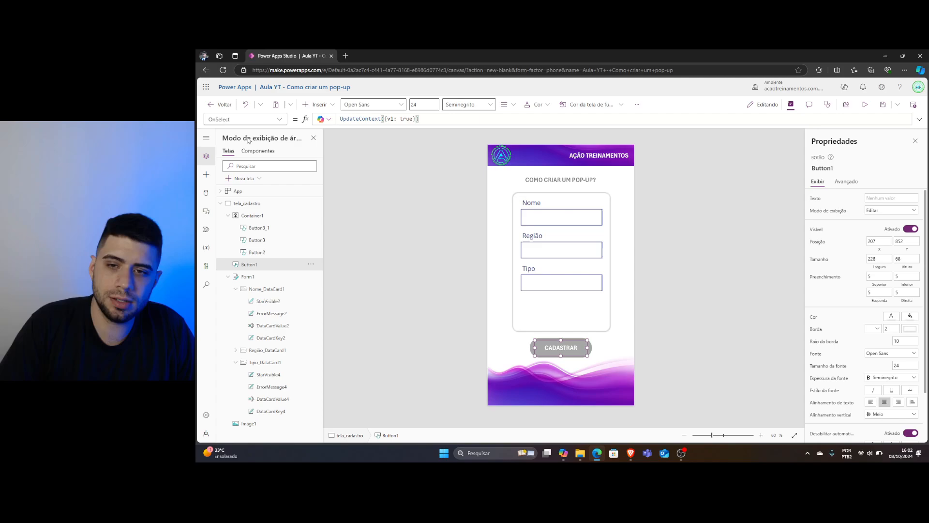
left_click(688, 203)
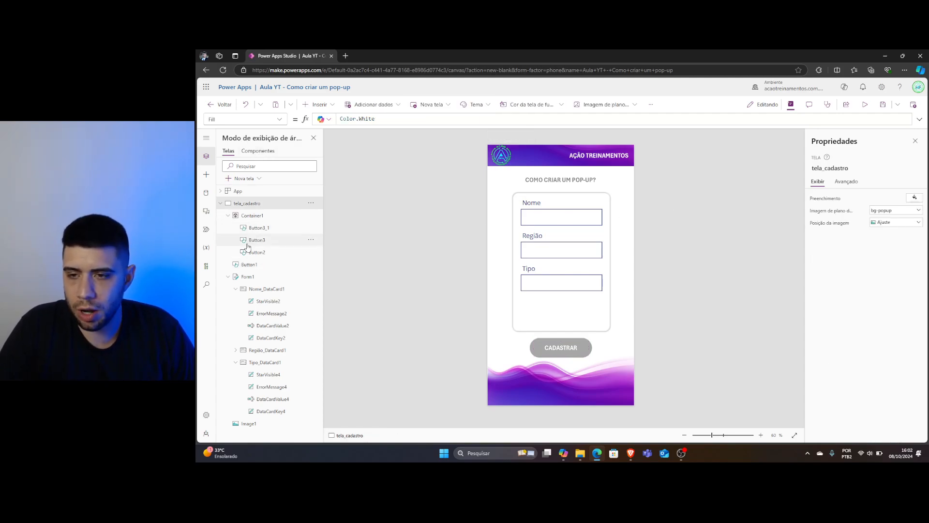
Select Container1 and mark its name and the Visible property in red on the magnified display
left_click(258, 216)
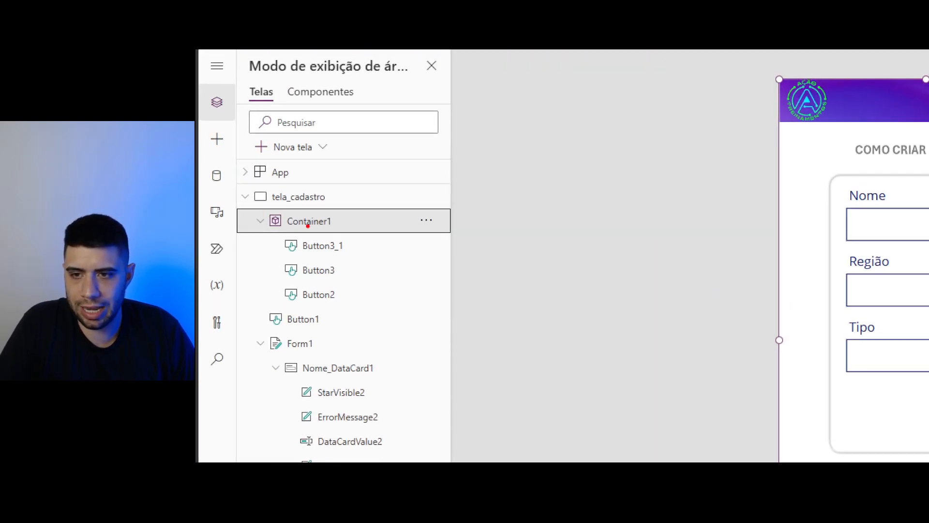
left_click_drag(343, 224, 370, 213)
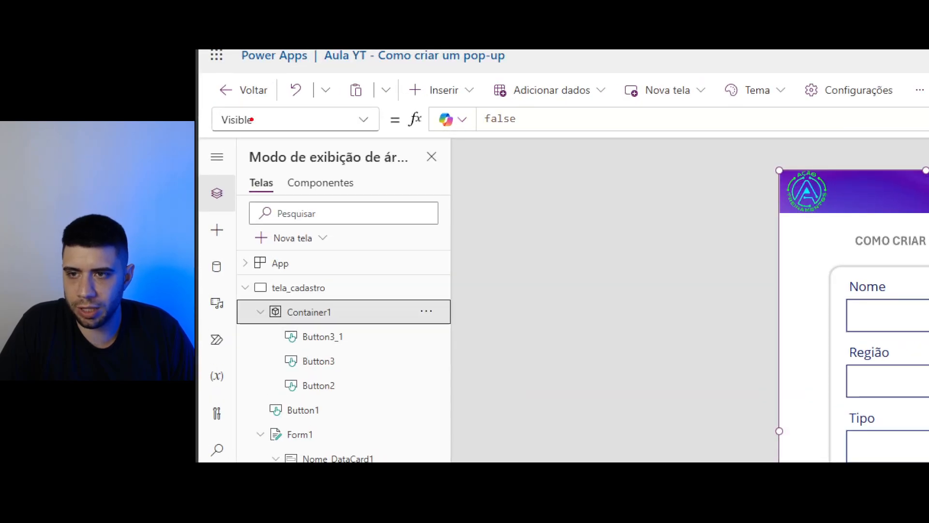
left_click_drag(232, 121, 243, 112)
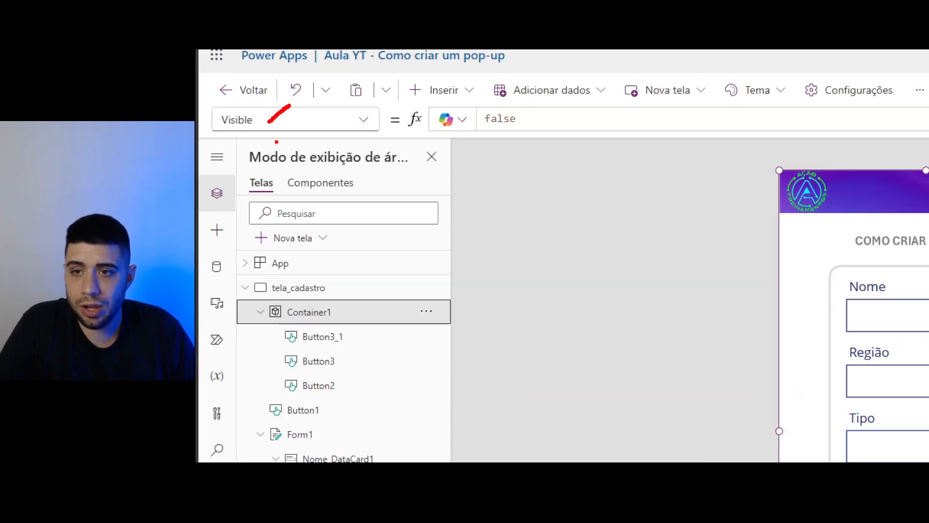
Set Container1's Visible property to the variable v1 and deselect the container
left_click_drag(364, 119, 345, 119)
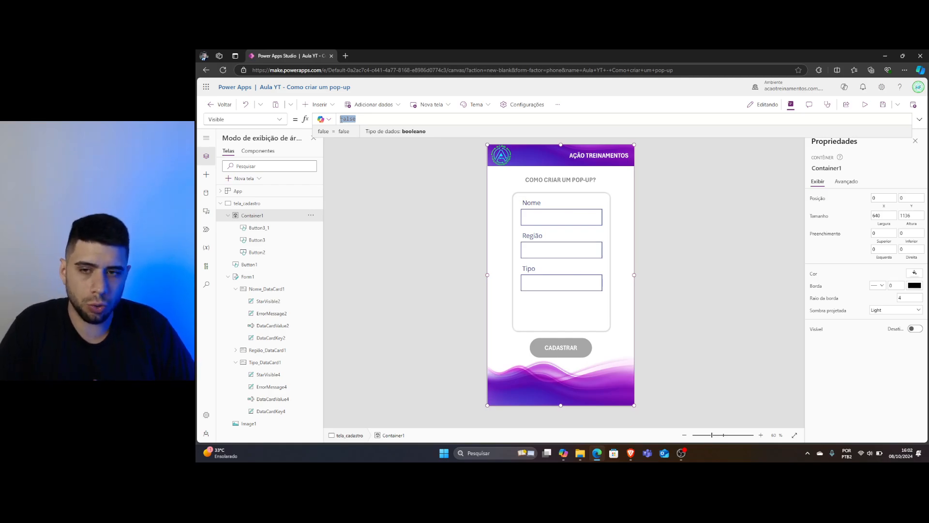
type("v1")
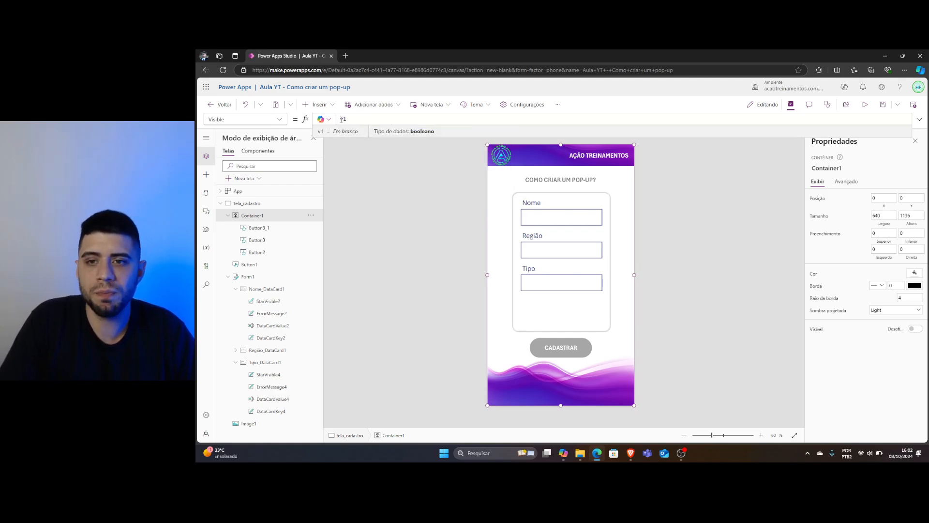
left_click(363, 166)
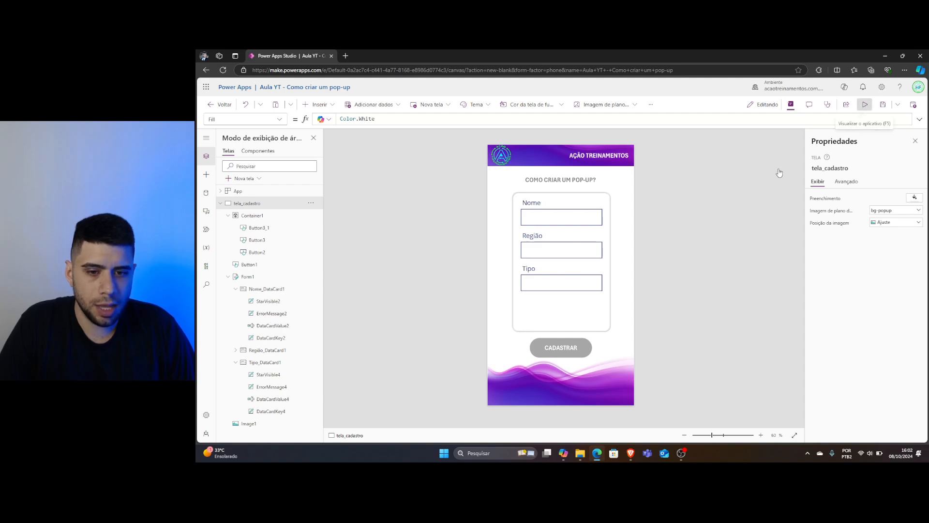
Preview the app, open the pop-up with the CADASTRAR button and return to editing
left_click(832, 91)
left_click(562, 361)
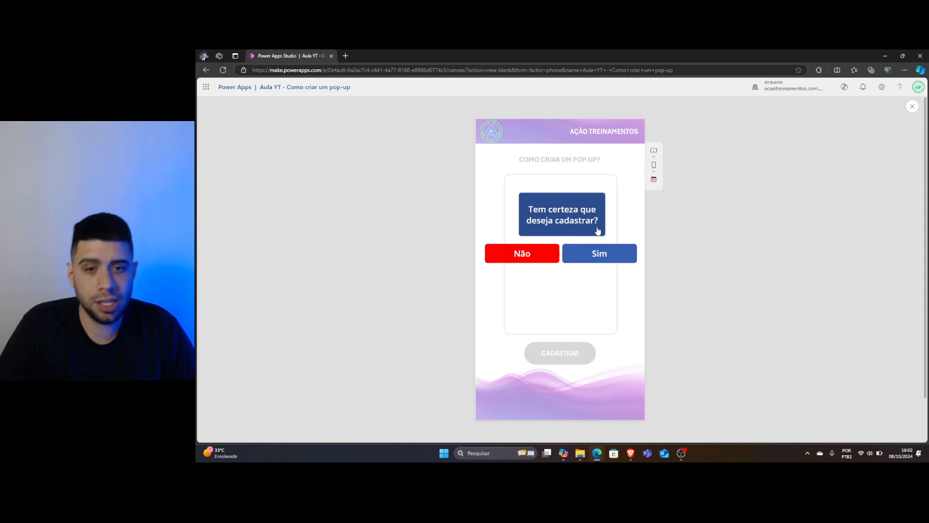
key("Escape")
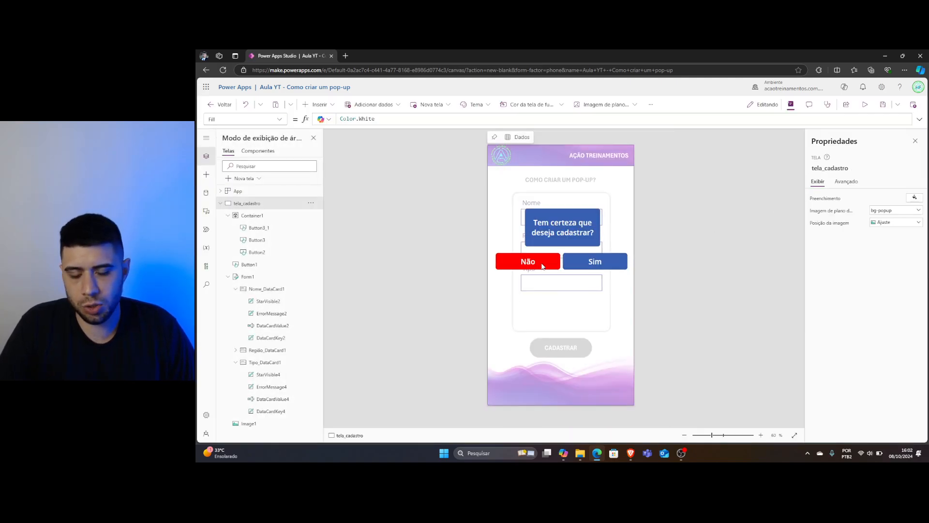
Replace the "Não" button's OnSelect formula with UpdateContext({v1: false}) and deselect the button
left_click(543, 266)
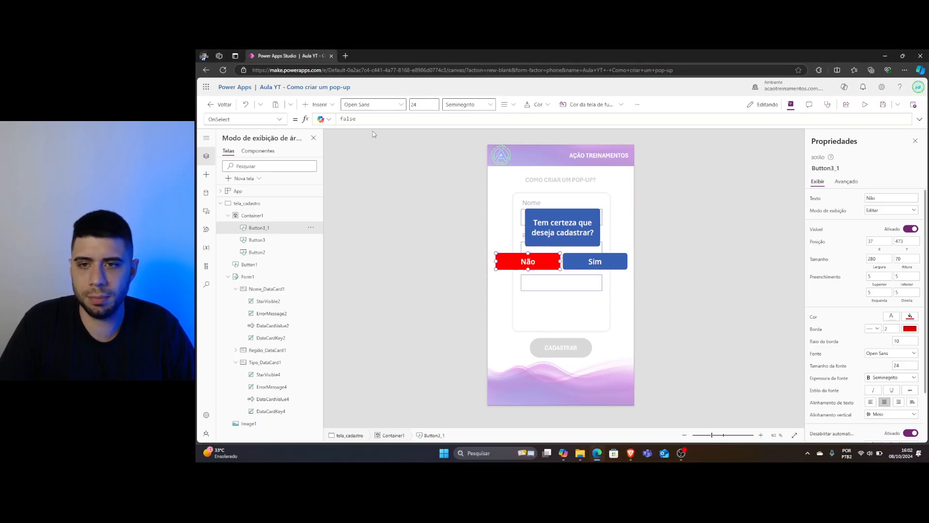
double_click(349, 119)
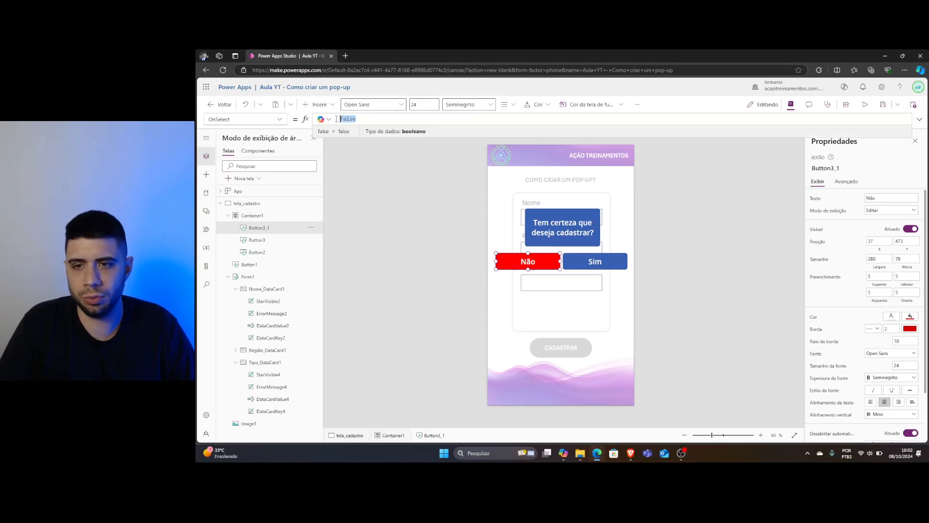
type("upda")
key("Tab")
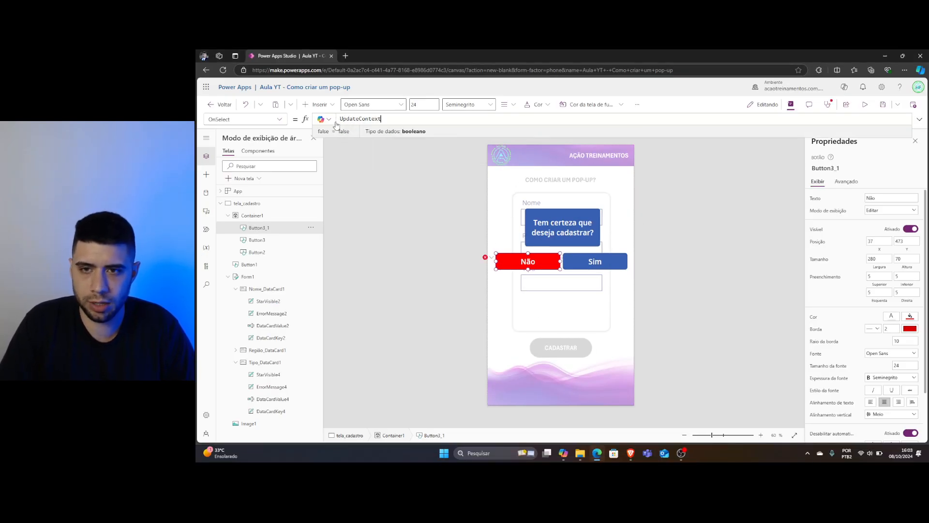
type("(")
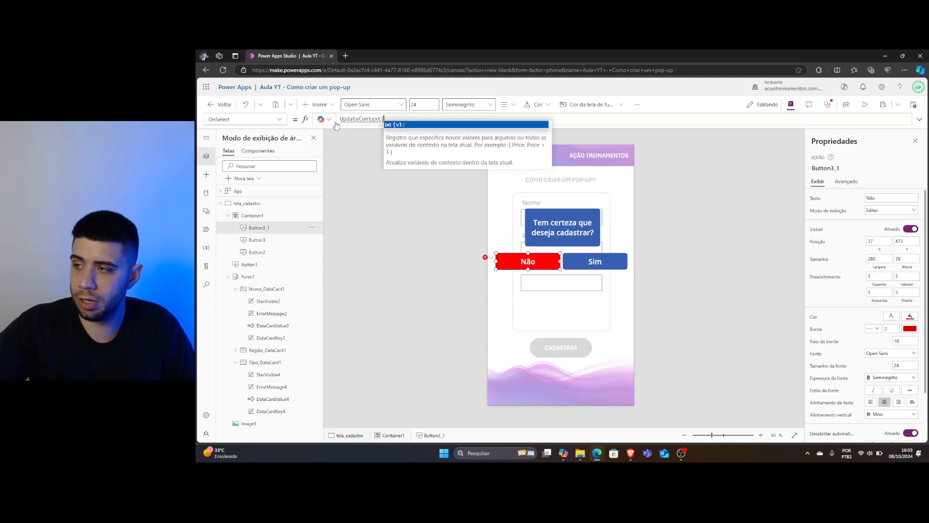
type("{")
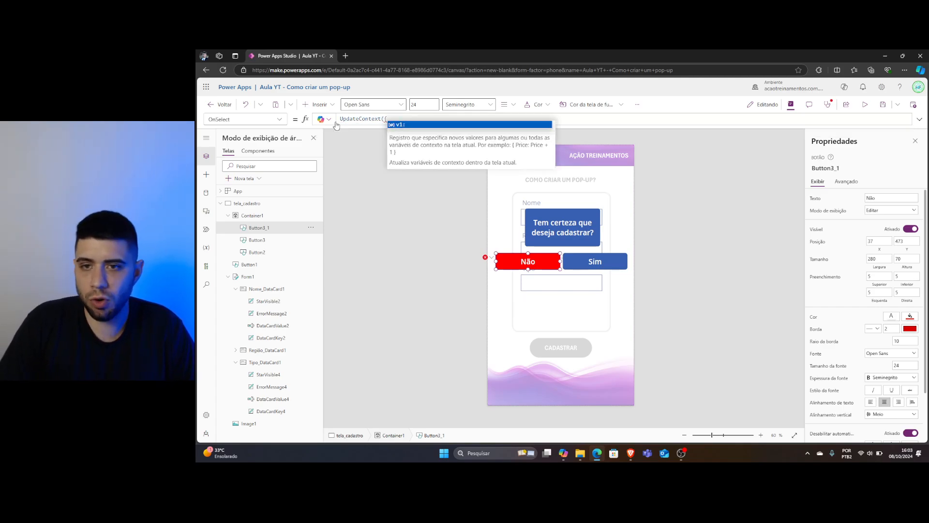
key("Tab")
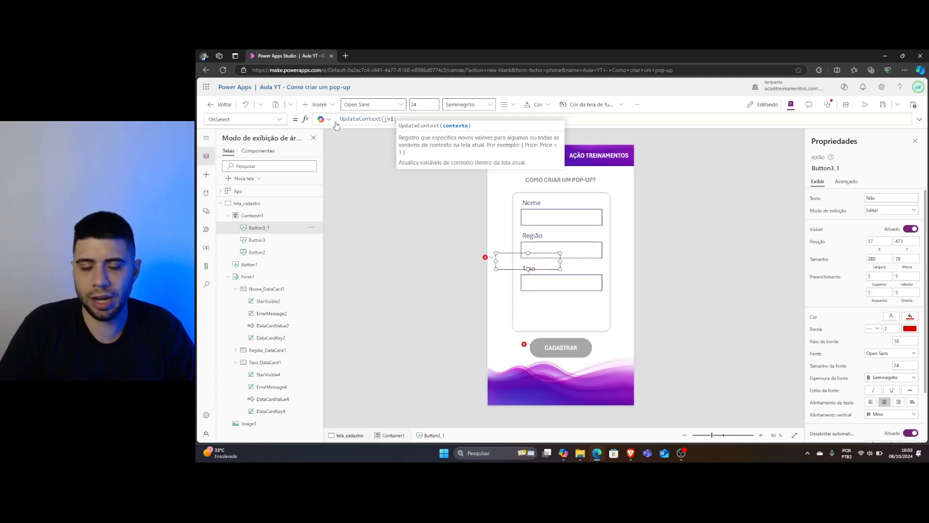
type("false")
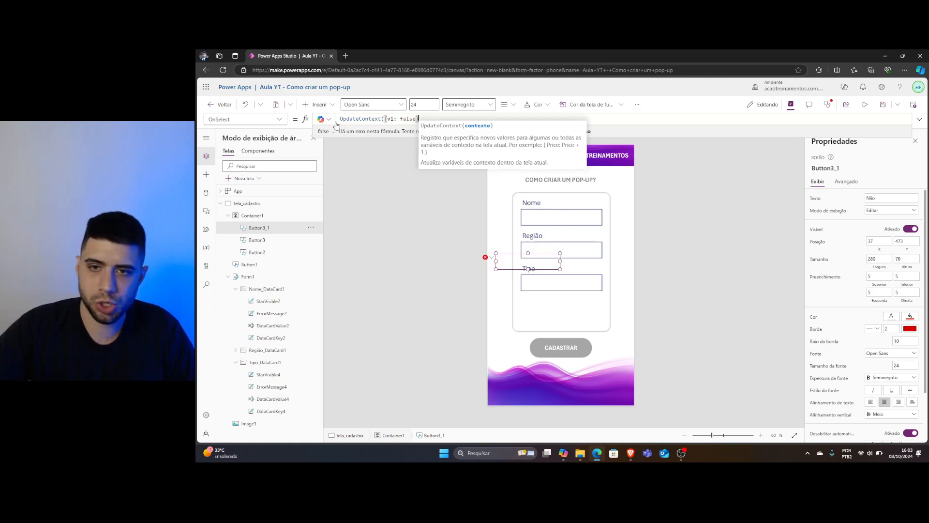
type("})")
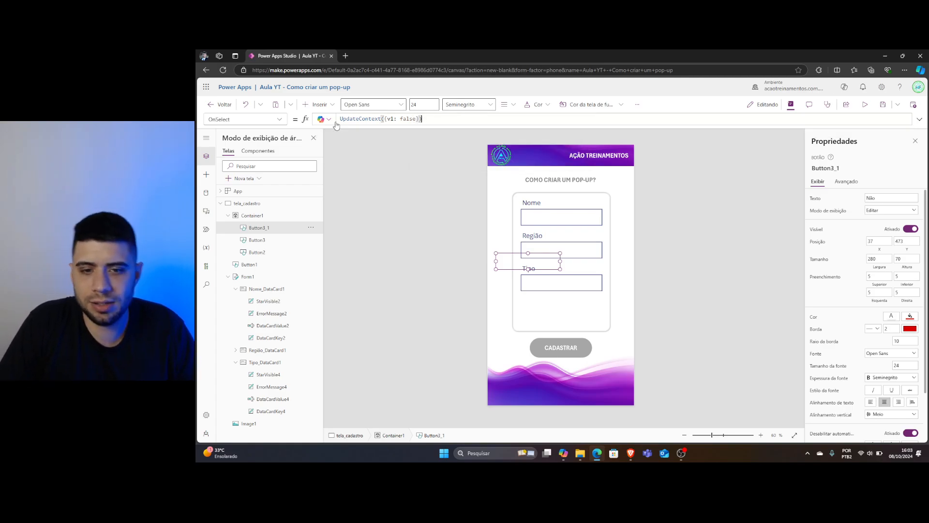
left_click(663, 212)
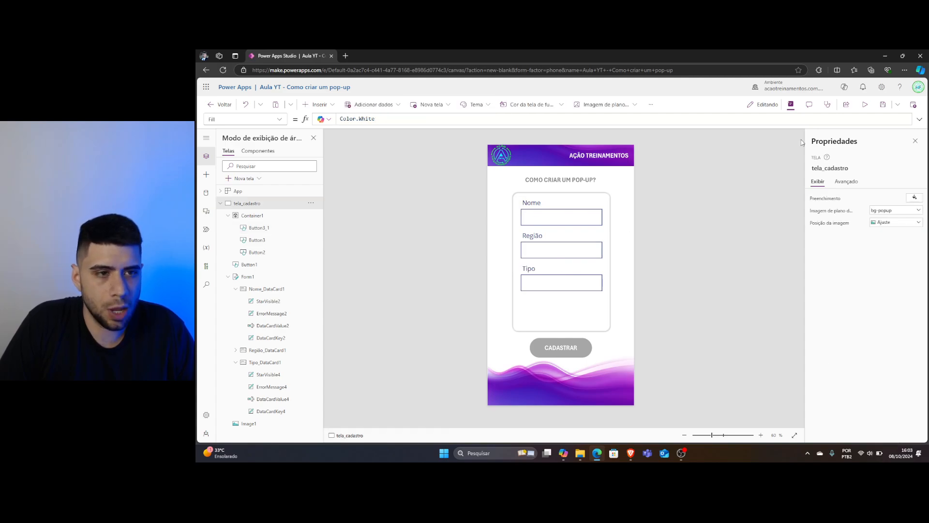
Preview the app, test opening the pop-up with CADASTRAR and dismissing it with "Não" several times, and return to editing
left_click(865, 104)
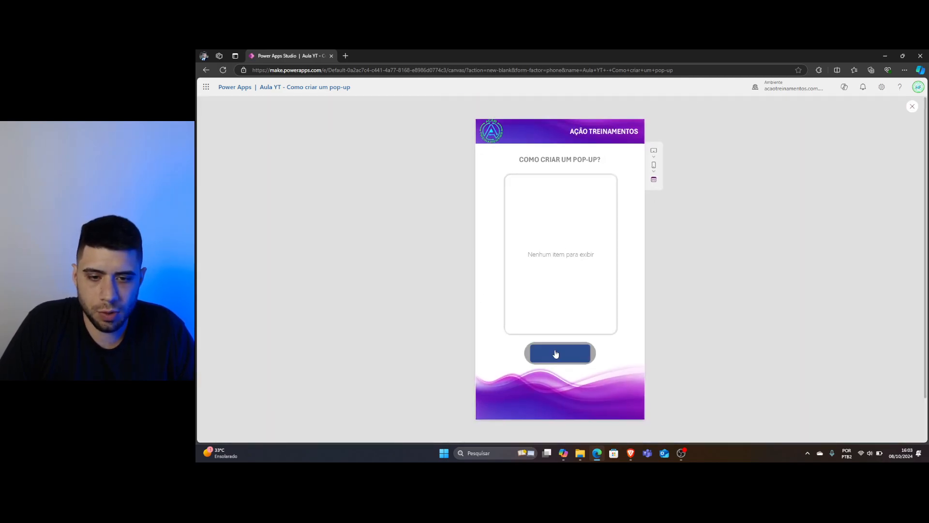
left_click(571, 358)
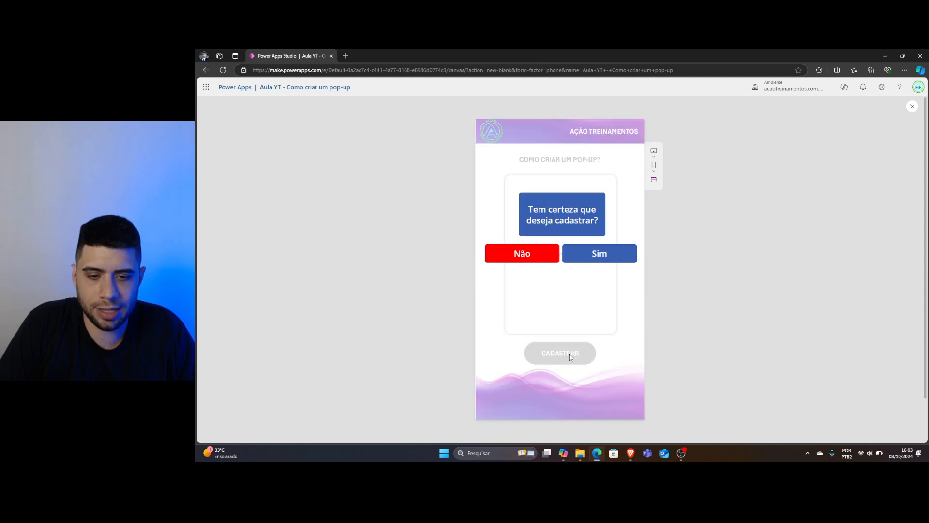
left_click(533, 257)
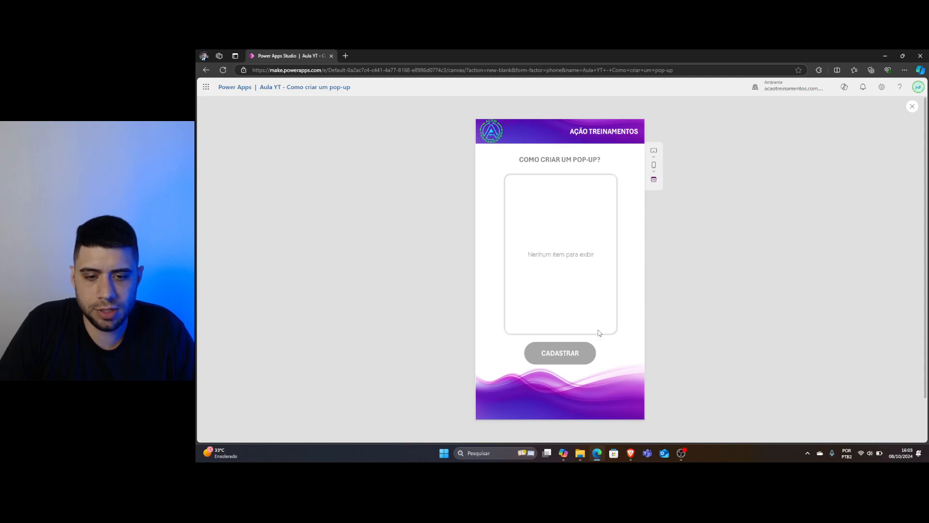
left_click(562, 354)
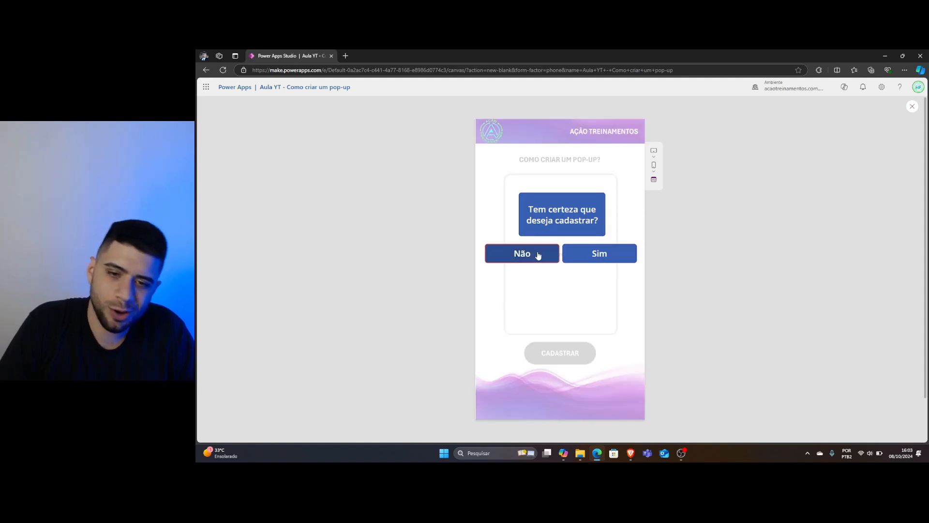
left_click(539, 255)
left_click(572, 351)
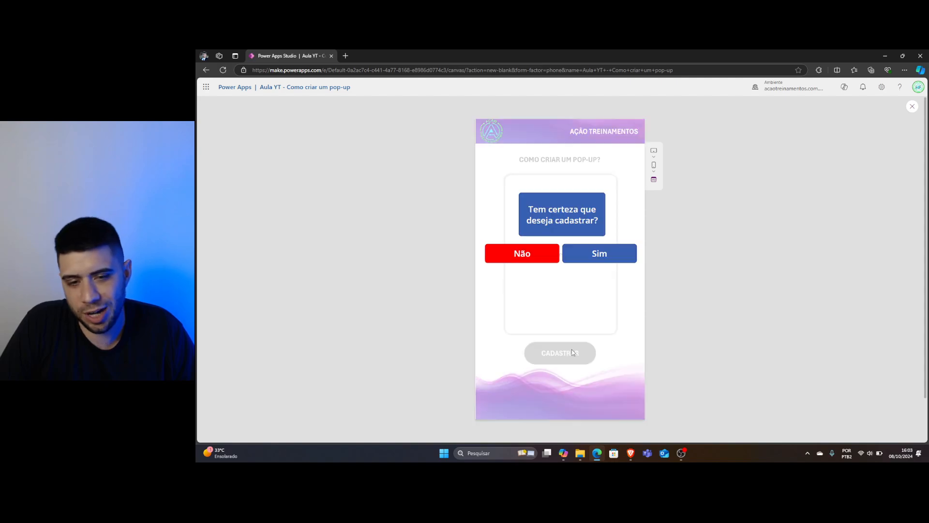
left_click(541, 257)
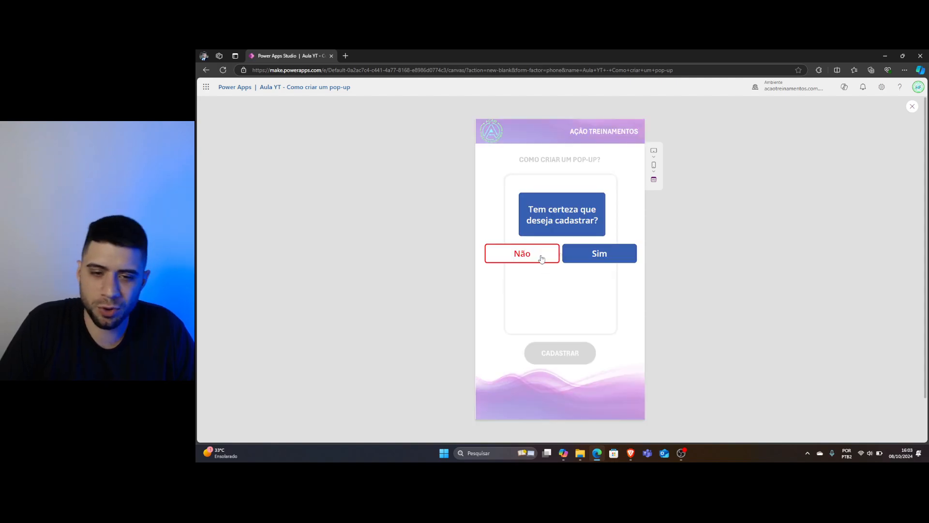
left_click(912, 107)
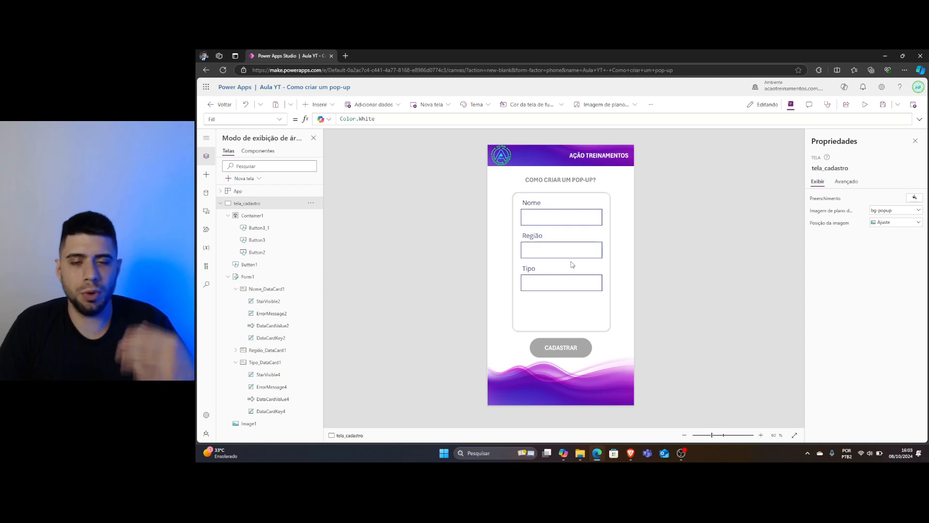